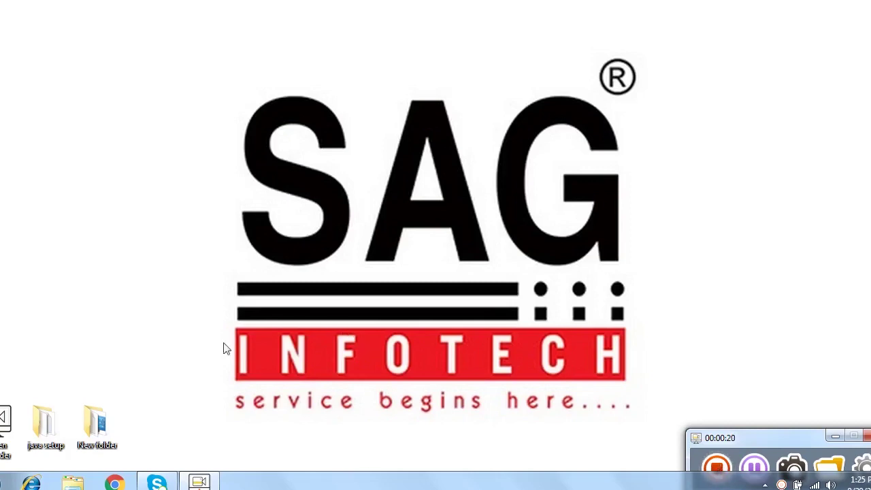
Step: Open the java setup folder on the desktop
click(61, 432)
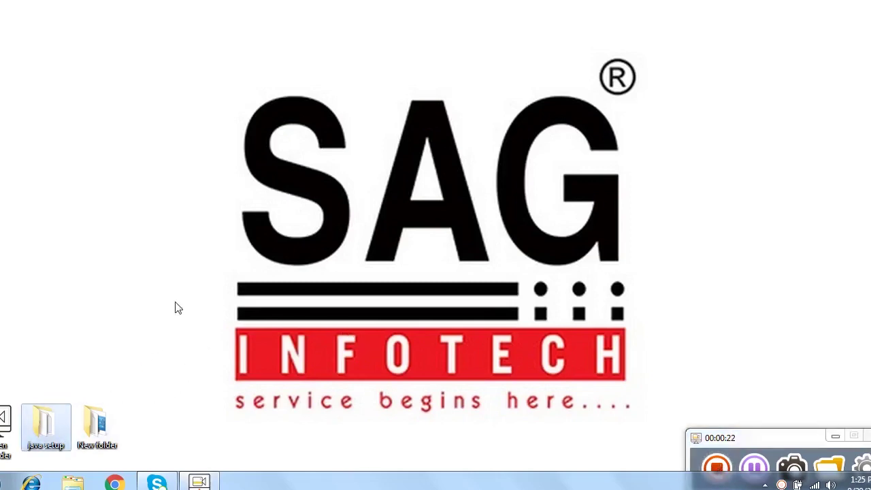
right_click(48, 425)
click(101, 123)
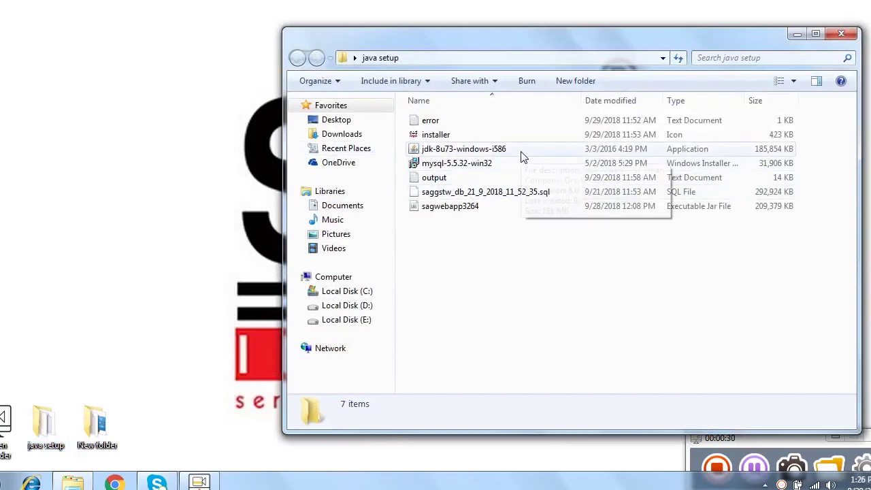
Step: Launch the jdk-8u73-windows-i586 installer and allow it past the security warning
mouse_move(523, 157)
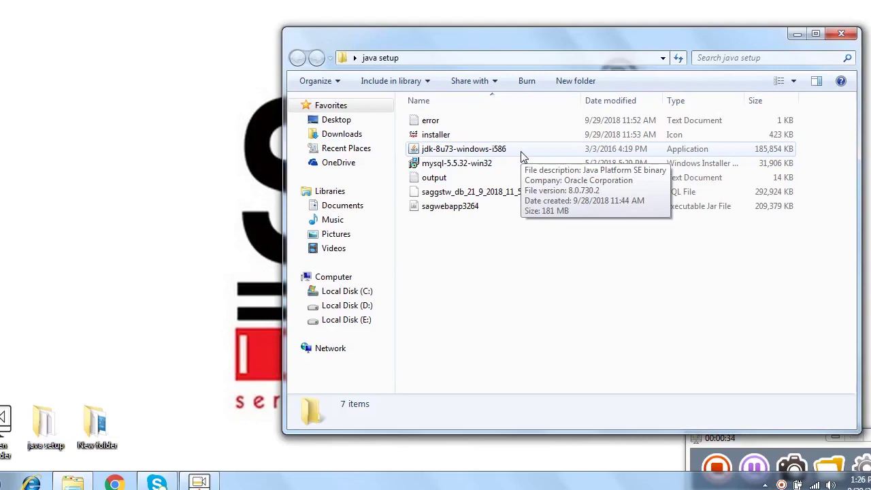
right_click(523, 151)
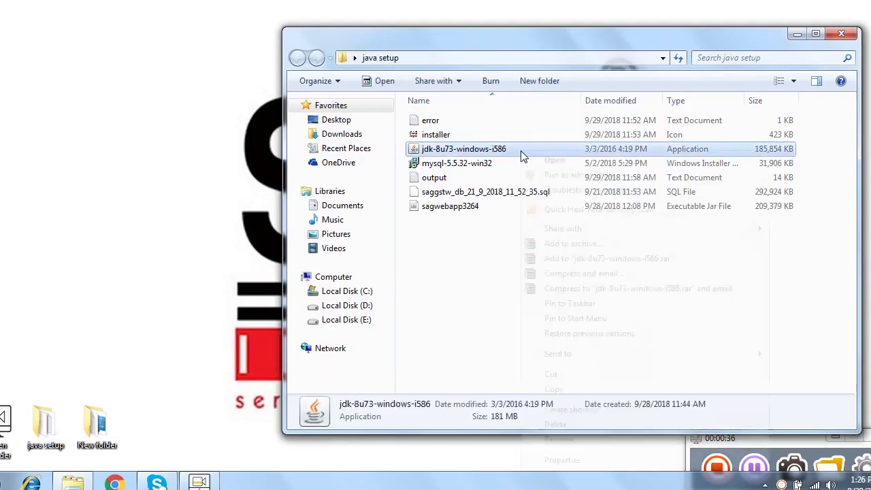
click(547, 160)
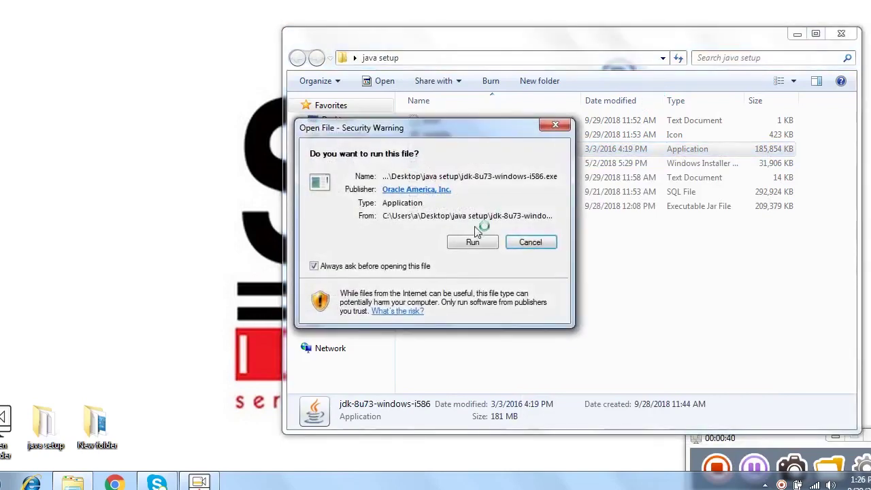
click(471, 243)
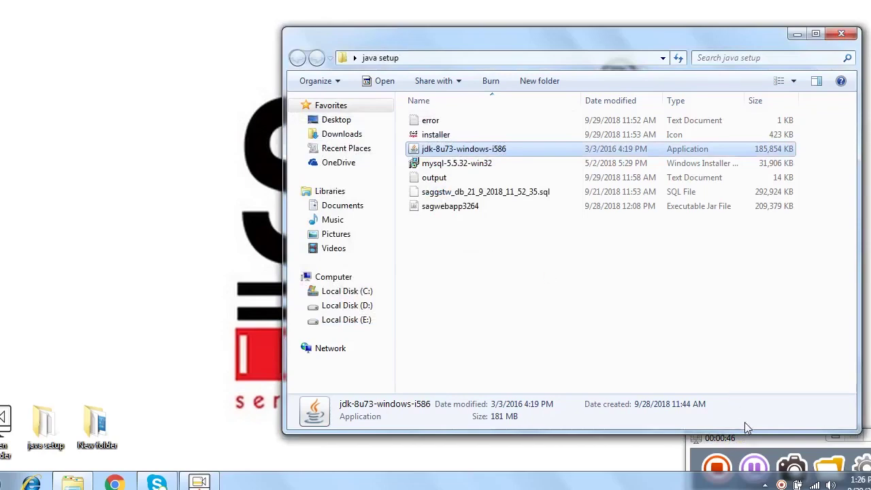
click(757, 471)
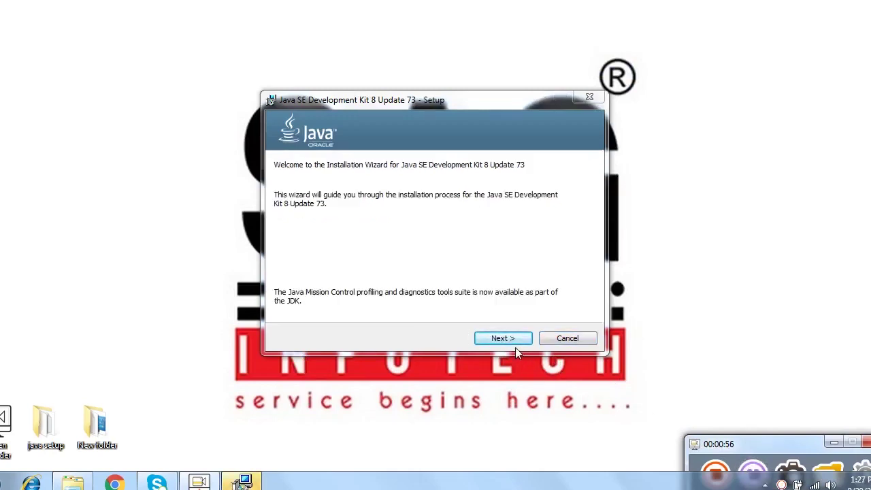
Step: Edit the JDK folder path from Program Files on C to E:\Java\jdk1.8.0_73\
click(502, 339)
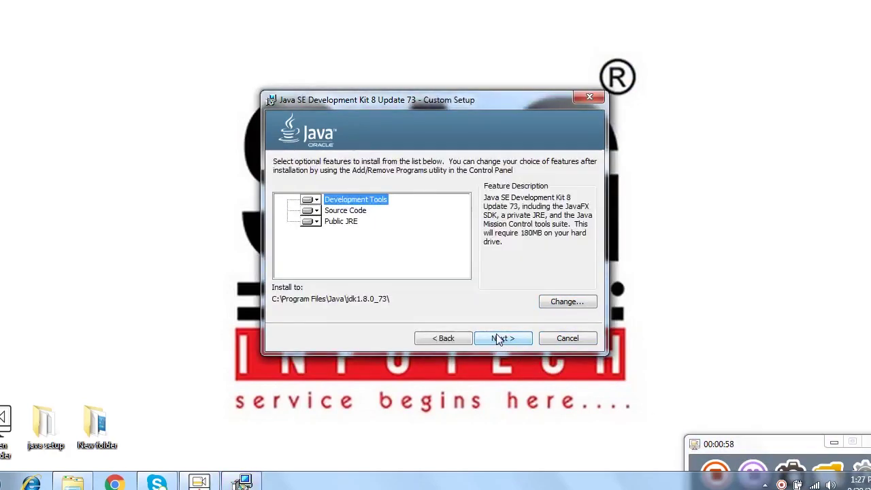
click(560, 304)
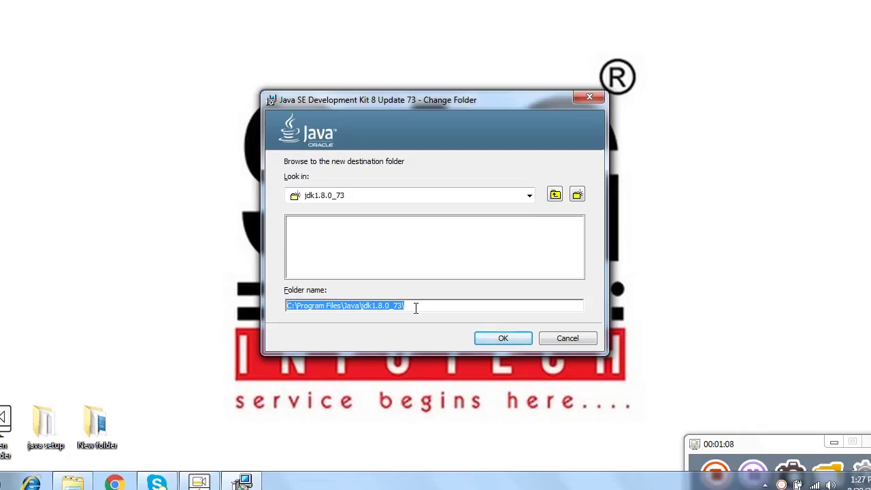
click(343, 305)
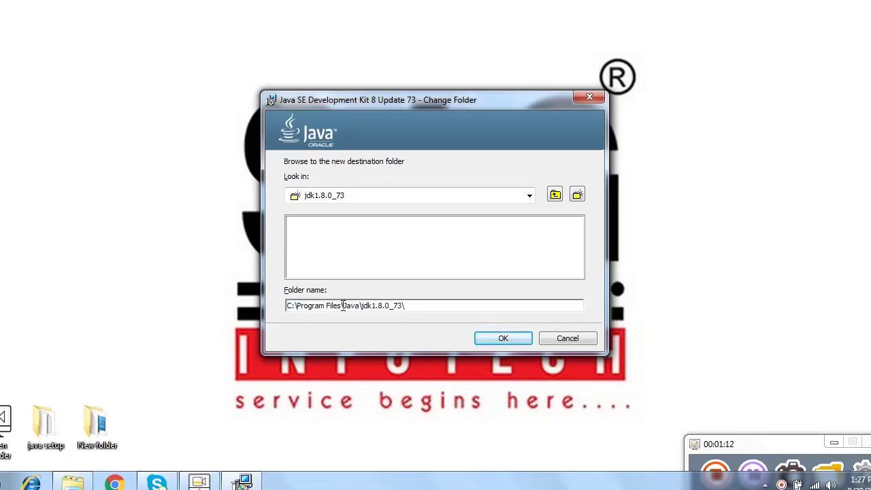
drag(342, 306, 296, 306)
key(BackSpace)
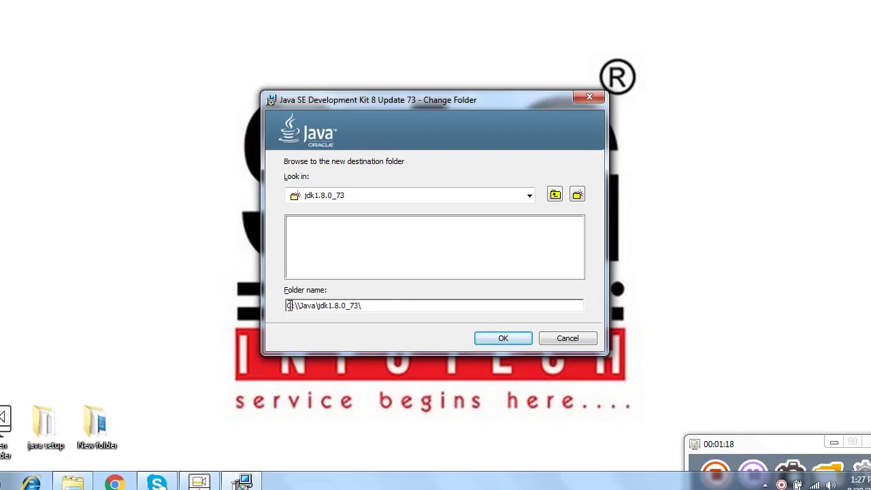
drag(292, 305, 287, 307)
key(BackSpace)
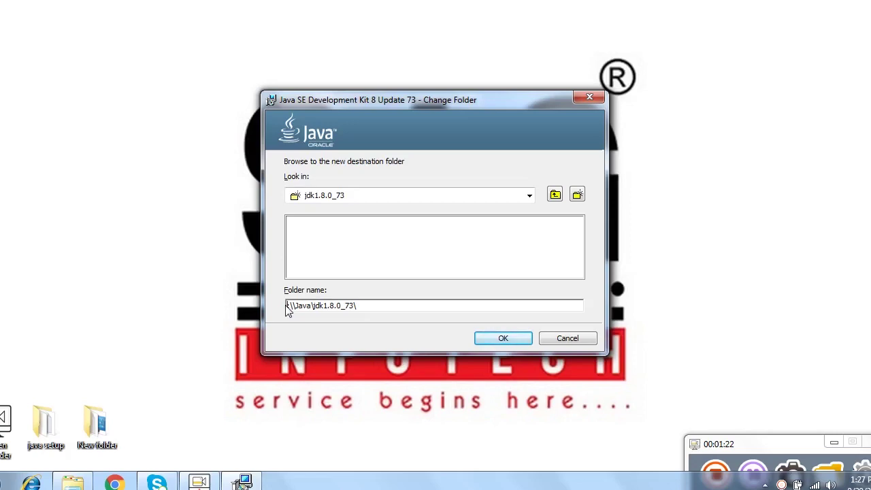
text(e)
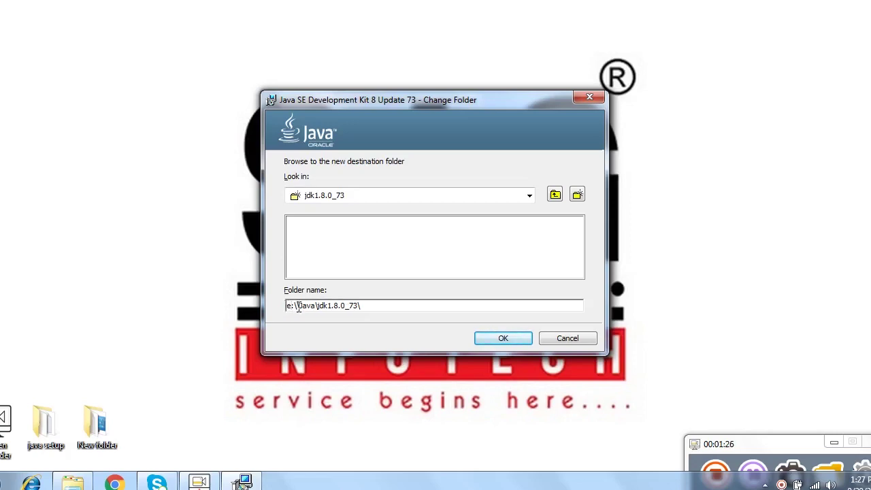
key(BackSpace)
click(511, 344)
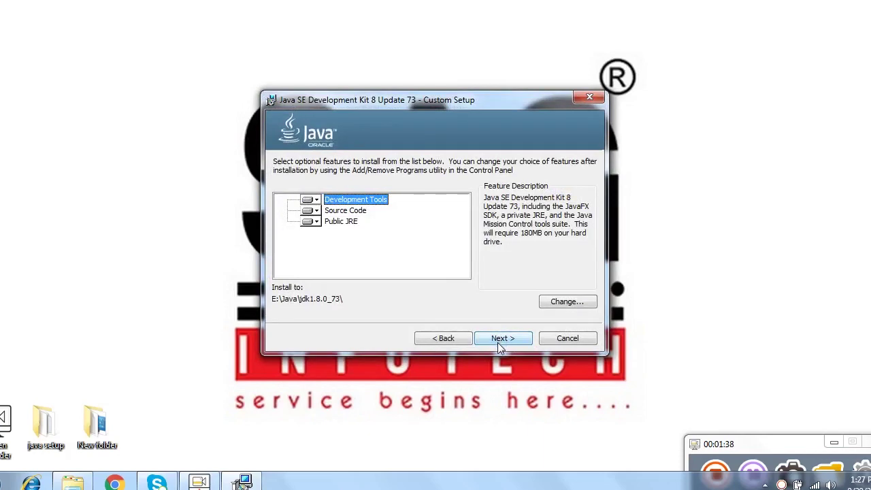
Step: Start the JDK 8 Update 73 installation from the Custom Setup page
click(502, 339)
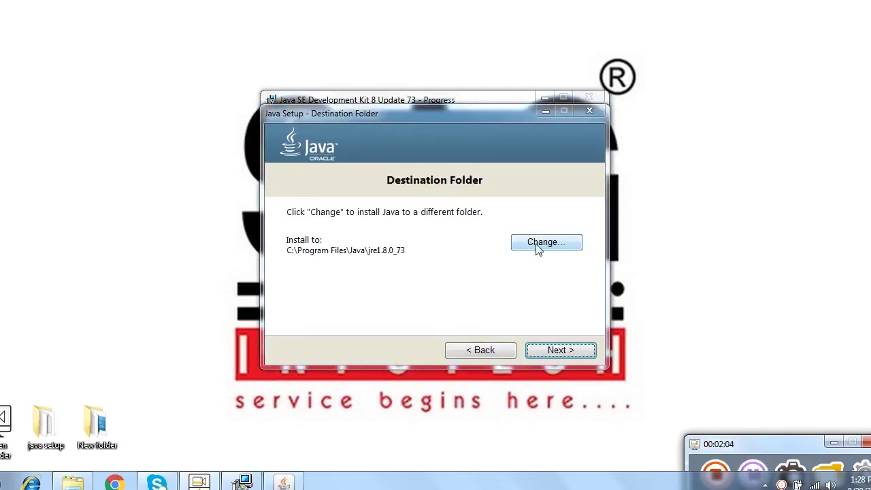
Step: Browse the JRE destination to the Java folder on Local Disk (E:)
click(538, 249)
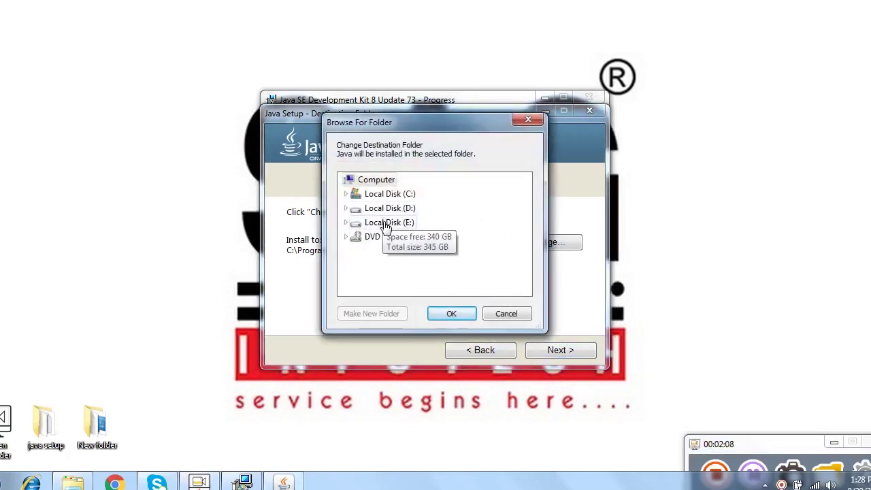
click(385, 225)
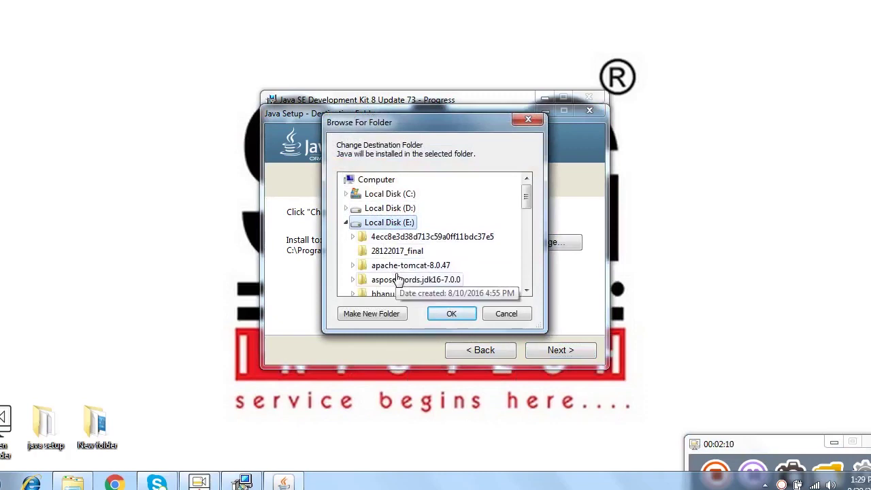
scroll(399, 279, down, 5)
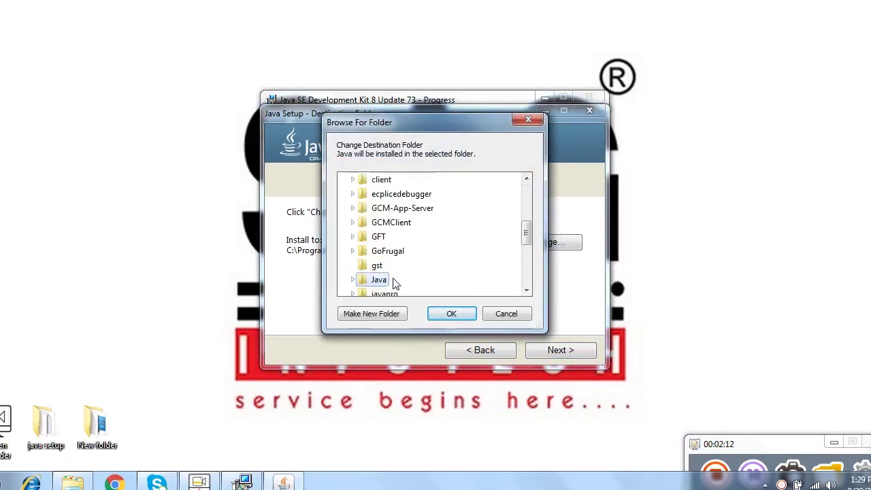
click(353, 280)
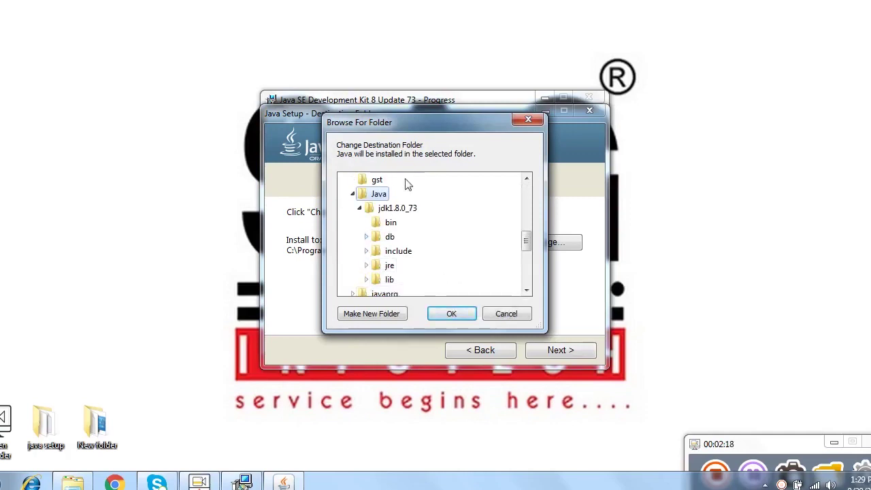
click(360, 208)
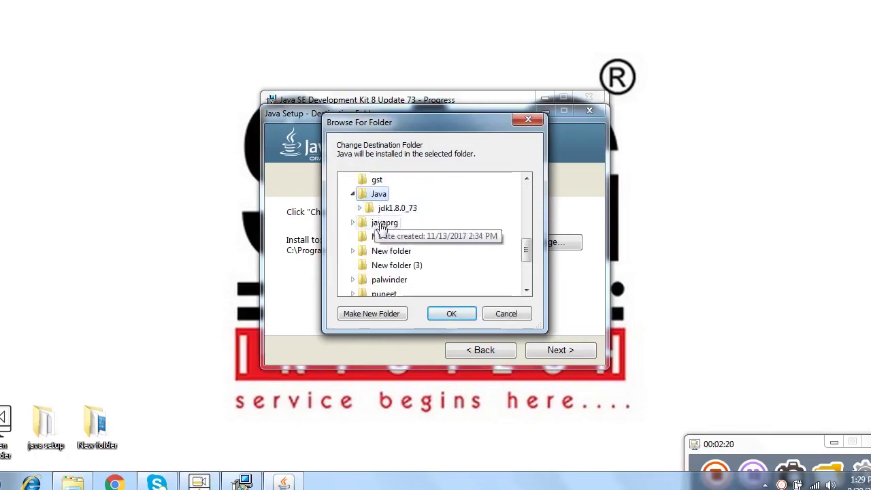
Step: Create a new jre1.8.0_73 folder there, set it as the JRE destination, and continue
click(368, 314)
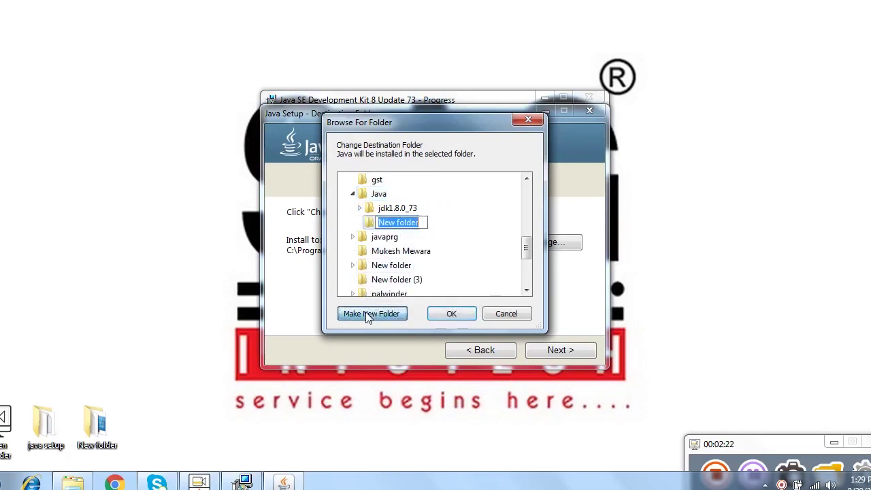
text(JRE)
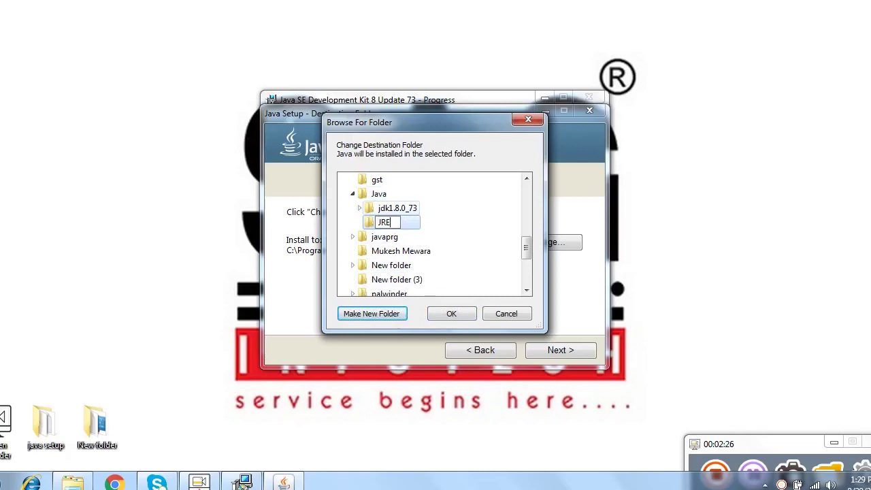
key(BackSpace)
key(BackSpace)
key(BackSpace)
text(jre1.8.0_73)
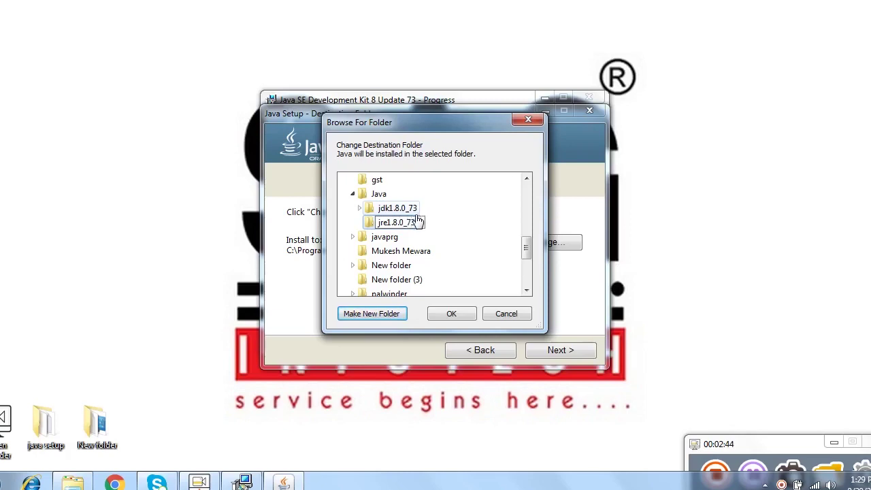
click(444, 226)
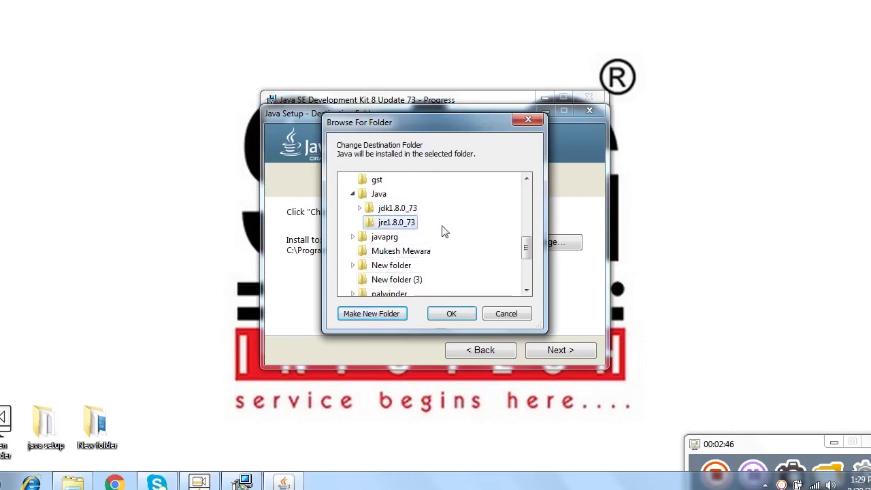
click(452, 320)
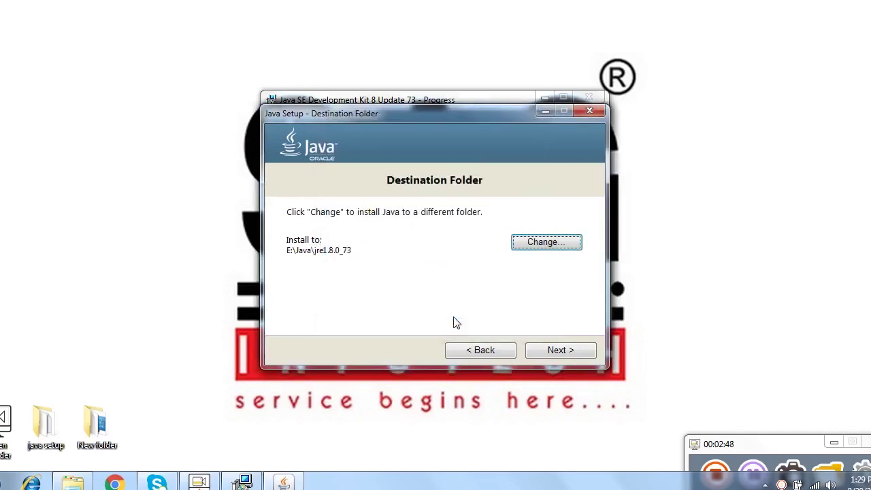
click(530, 351)
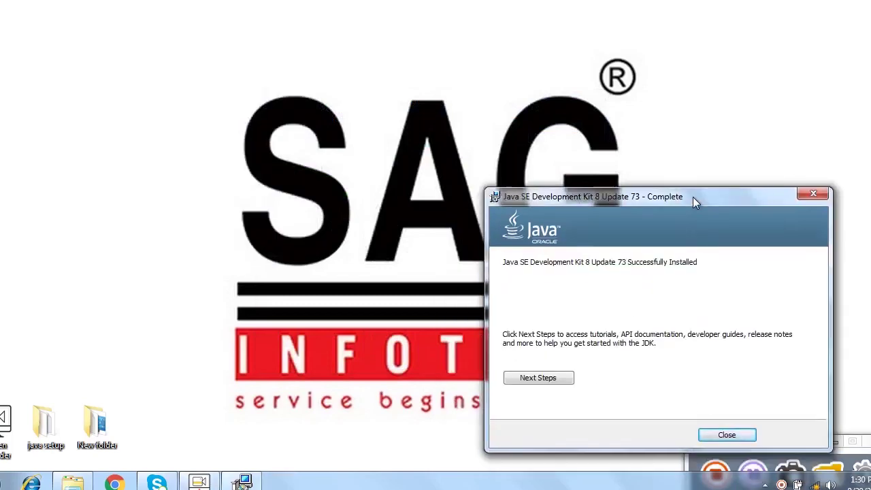
Step: Close the finished JDK installer and launch mysql-5.5.32-win32.msi from the java setup folder
drag(694, 198, 686, 159)
click(731, 408)
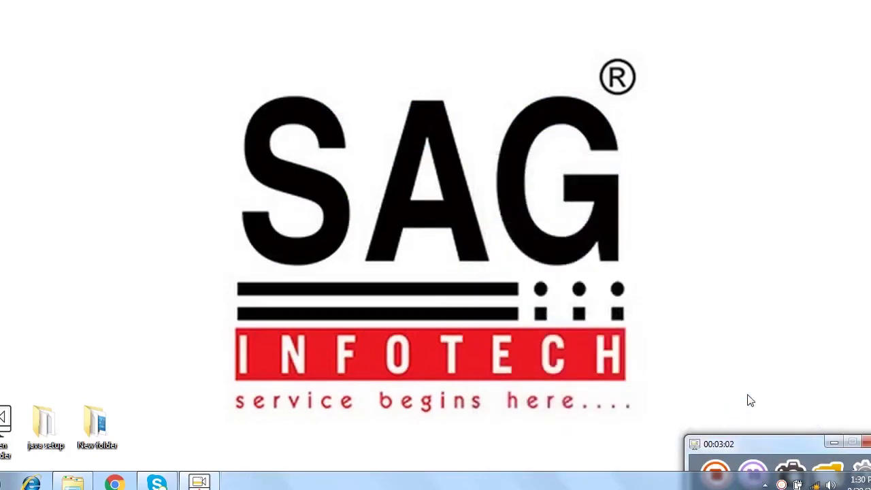
double_click(58, 451)
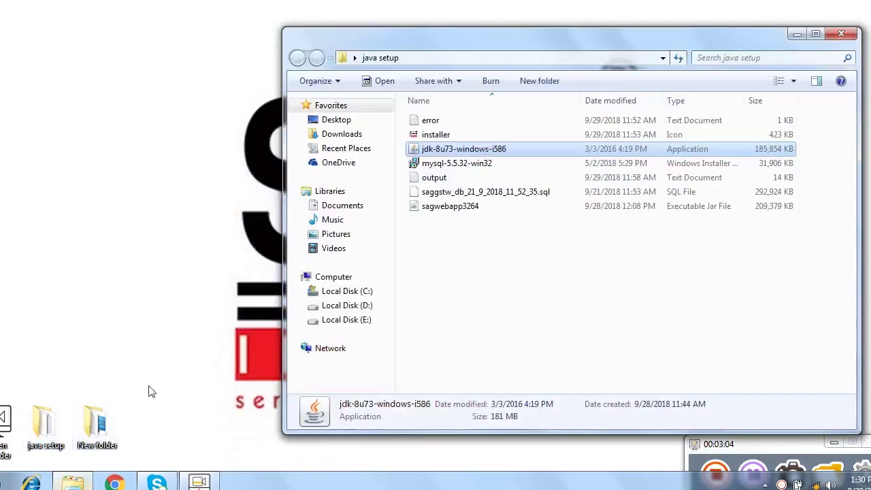
double_click(466, 168)
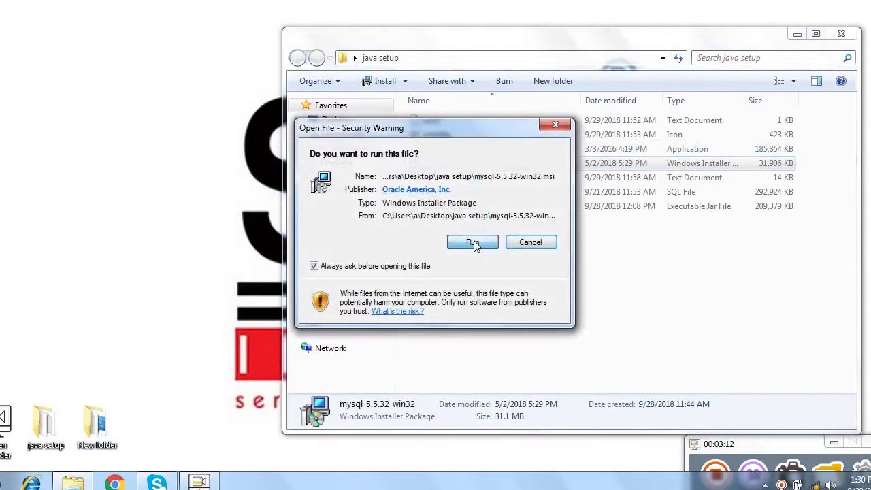
Step: Allow the MySQL installer to run, accept the license agreement, and choose Custom setup
click(476, 243)
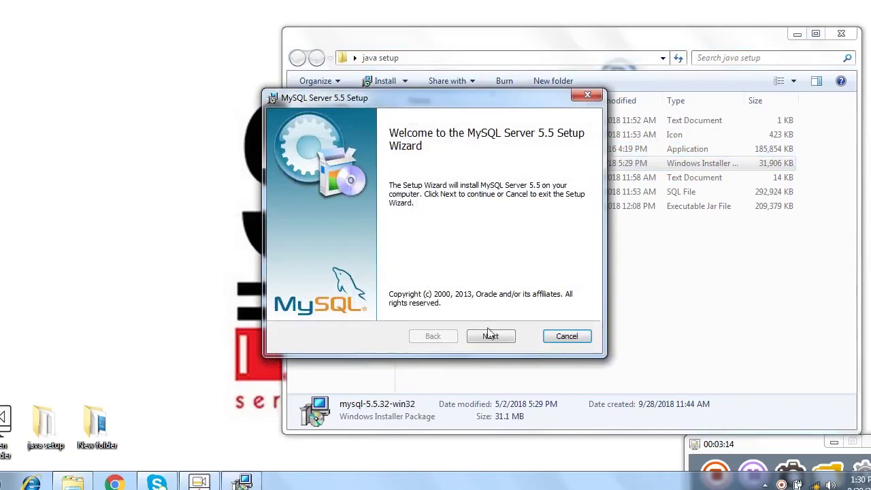
click(491, 337)
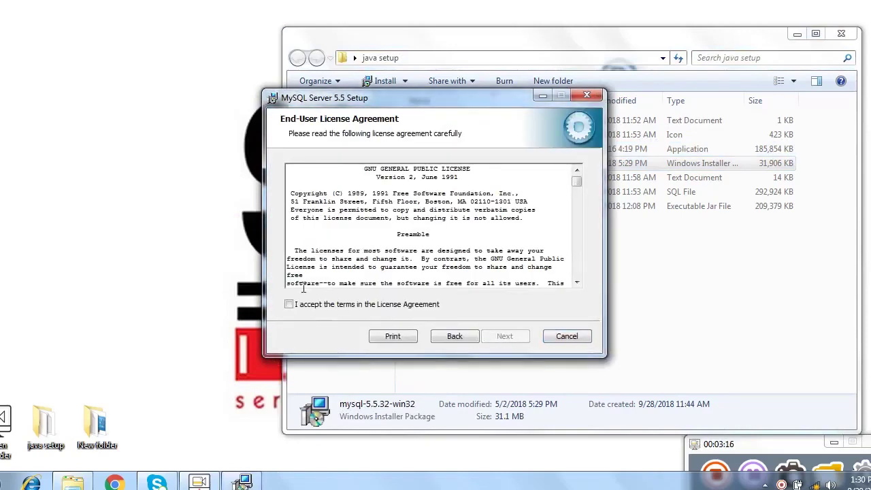
click(300, 305)
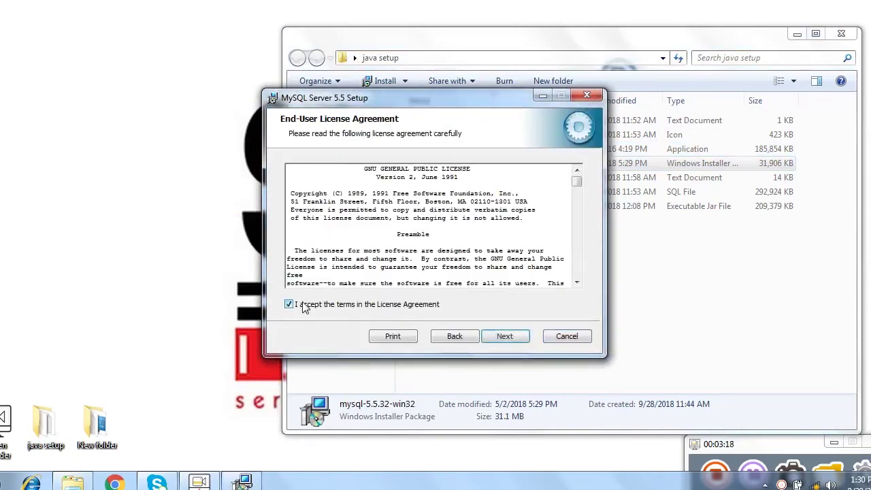
click(502, 335)
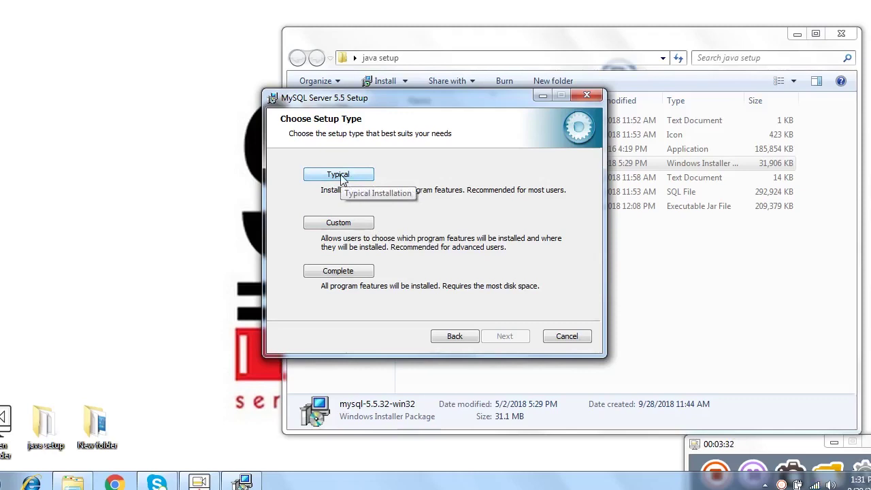
click(340, 223)
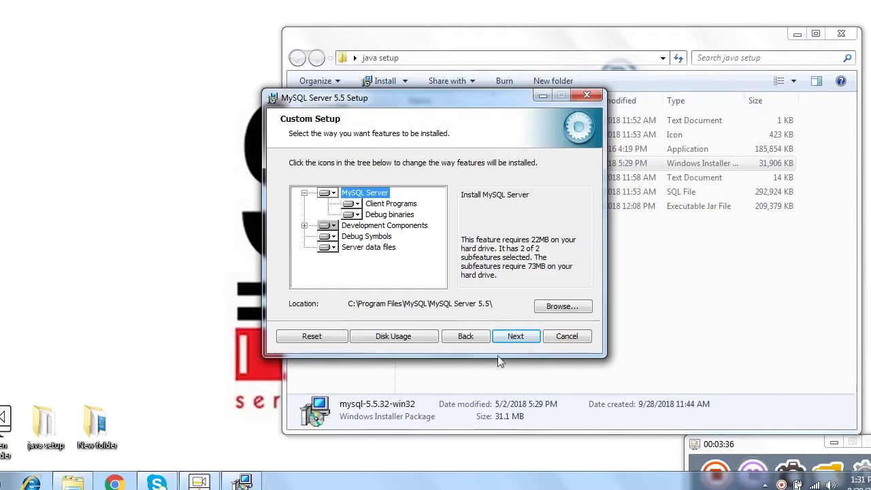
Step: Change the MySQL Server install folder to E:\MySQL\MySQL Server 5.5\
click(562, 307)
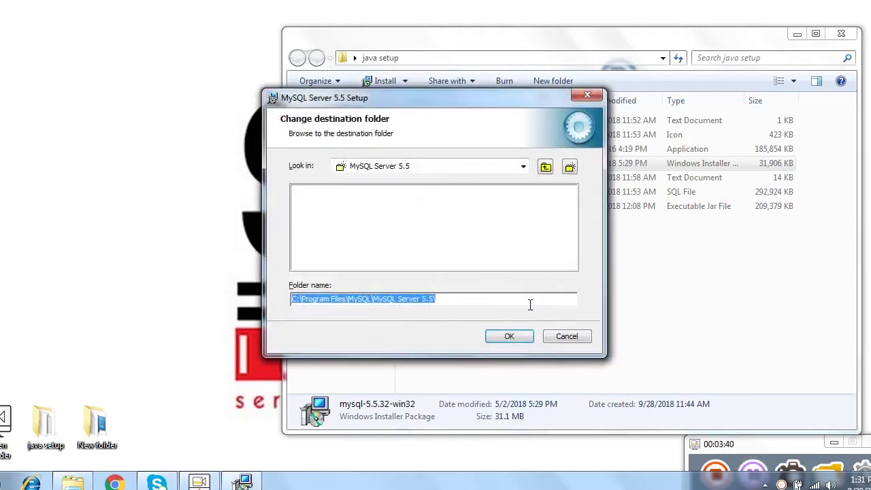
click(342, 298)
drag(346, 299, 305, 302)
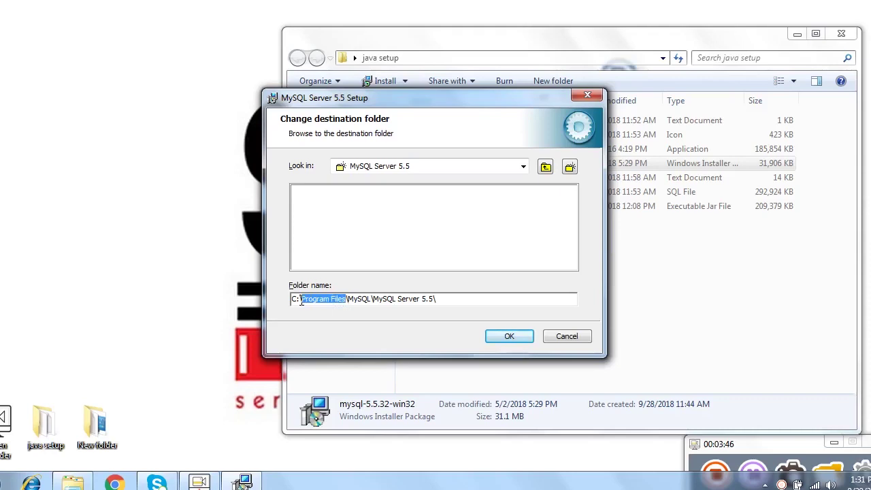
key(BackSpace)
drag(296, 299, 288, 304)
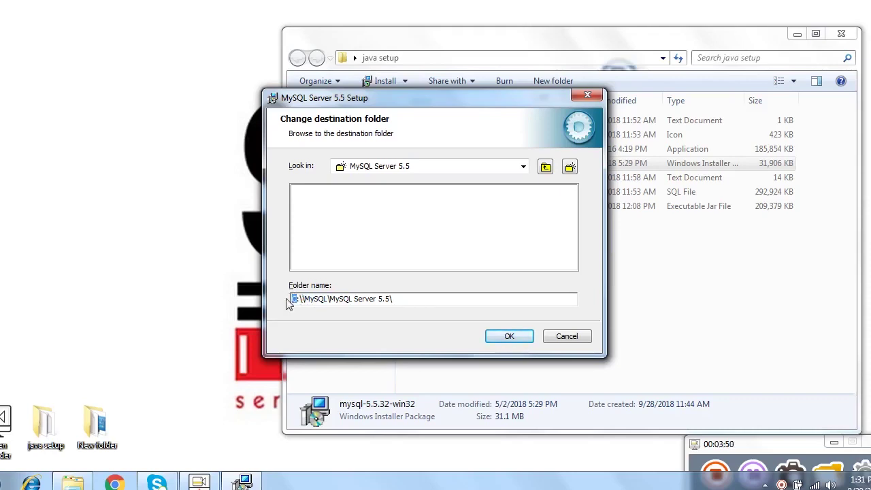
text(E)
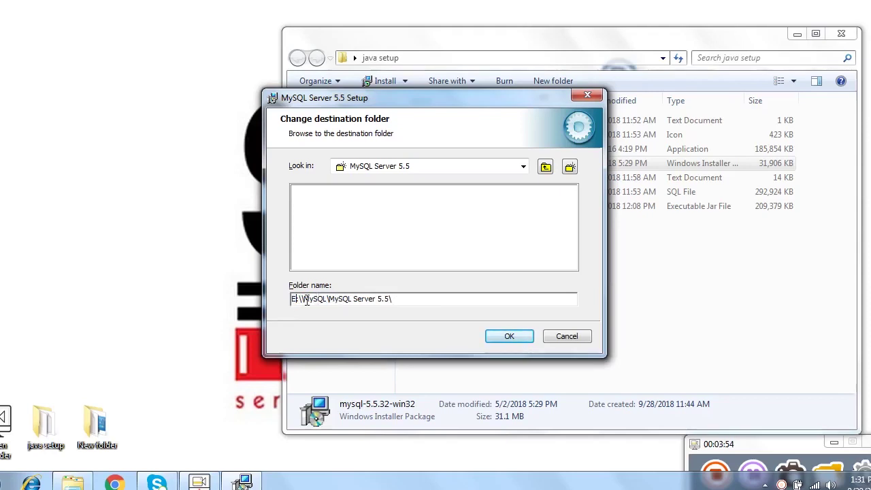
key(BackSpace)
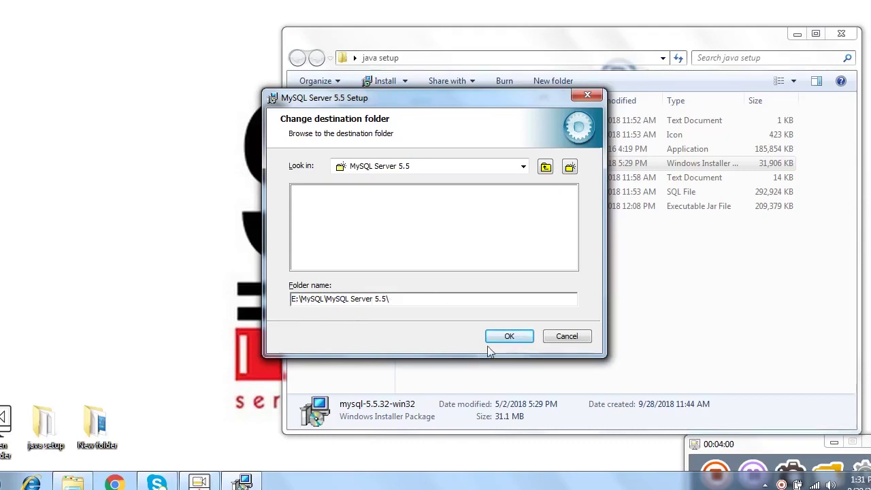
click(508, 336)
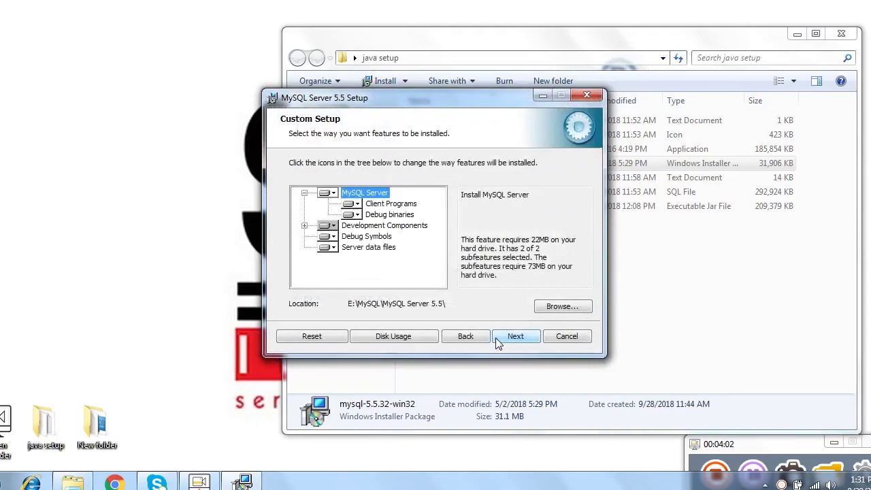
Step: Move the Server data files to E:\MySQL\MySQL Server 5.5\ and proceed to Ready to install
click(361, 248)
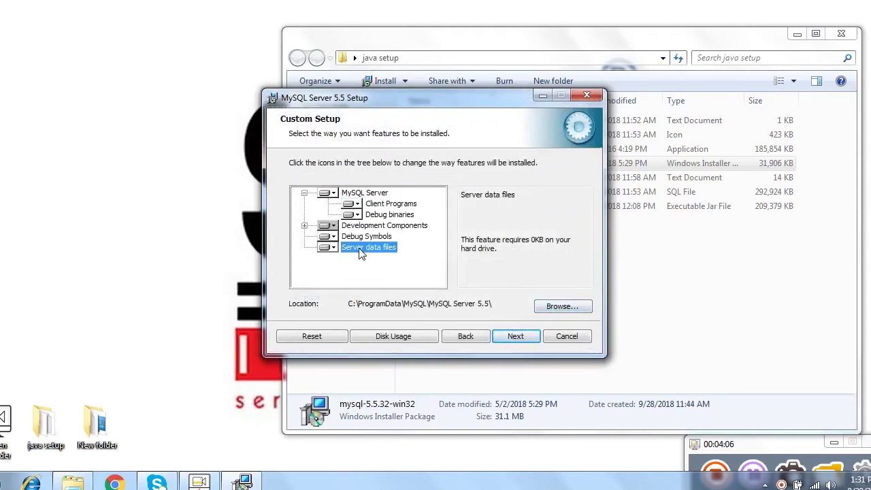
click(558, 306)
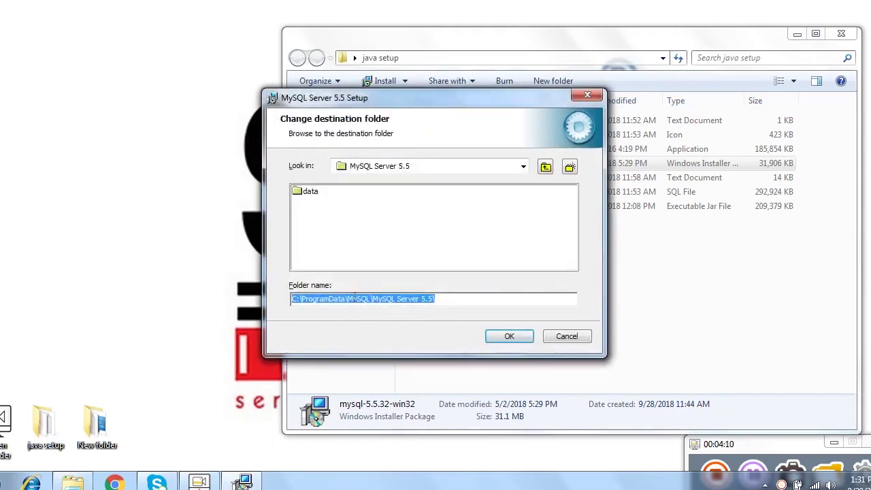
click(348, 299)
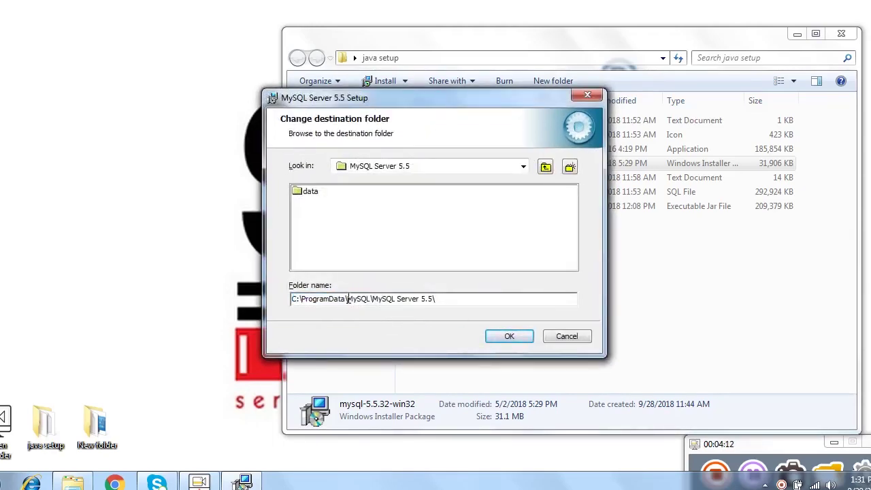
drag(346, 299, 308, 301)
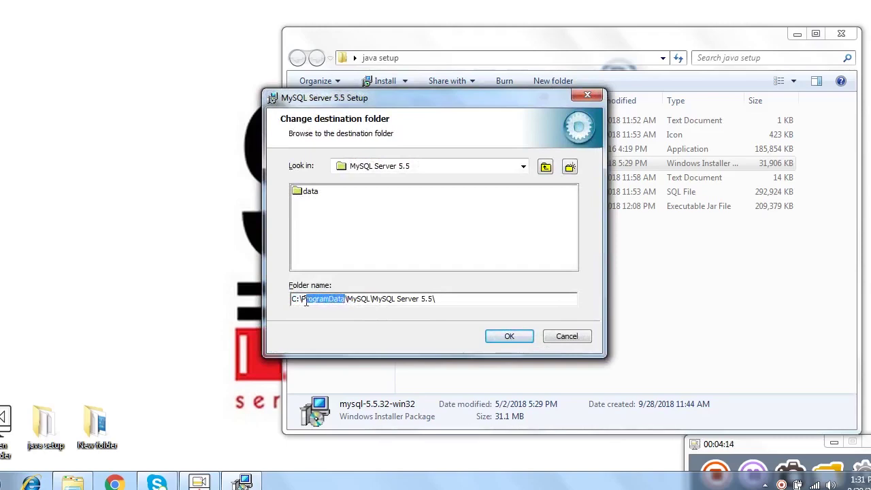
key(BackSpace)
key(BackSpace)
key(BackSpace)
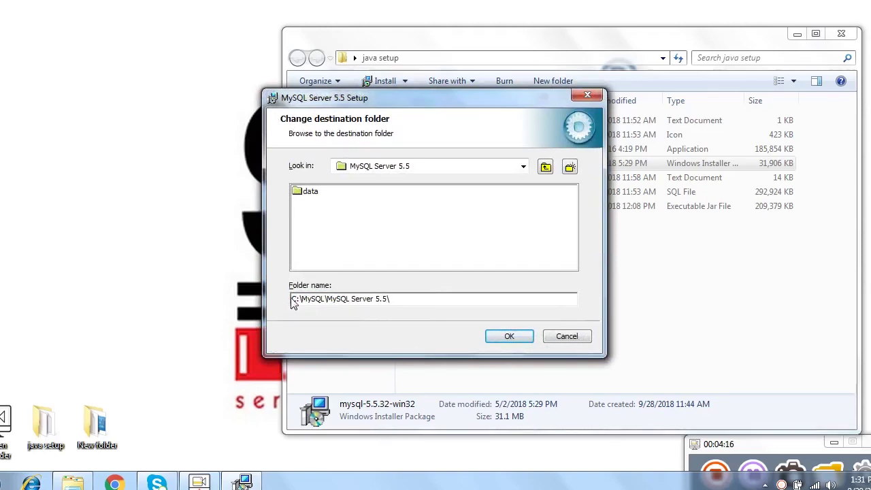
key(BackSpace)
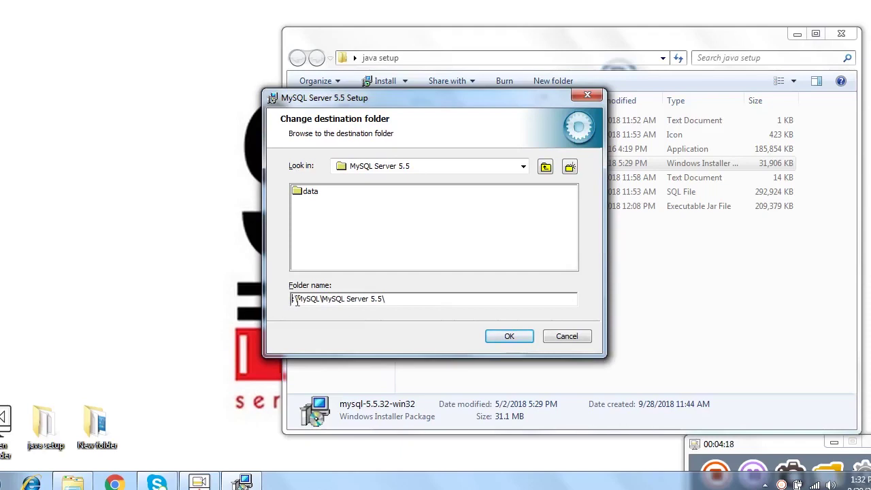
text(E)
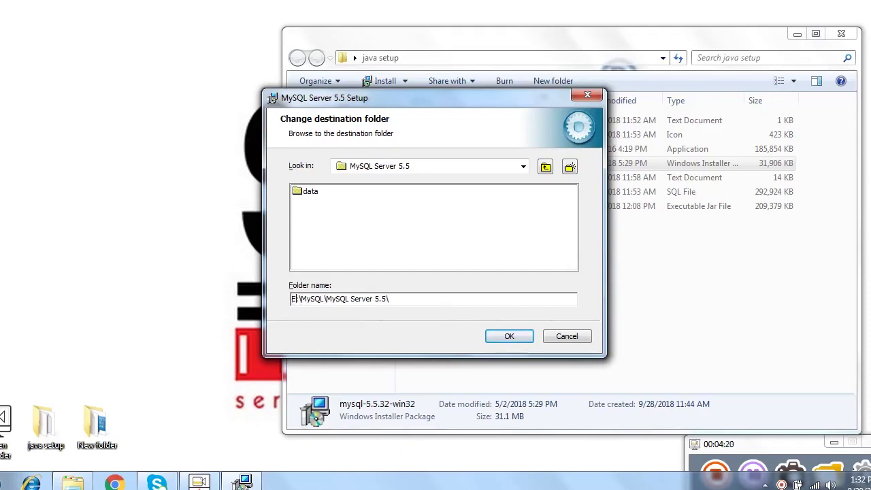
click(502, 337)
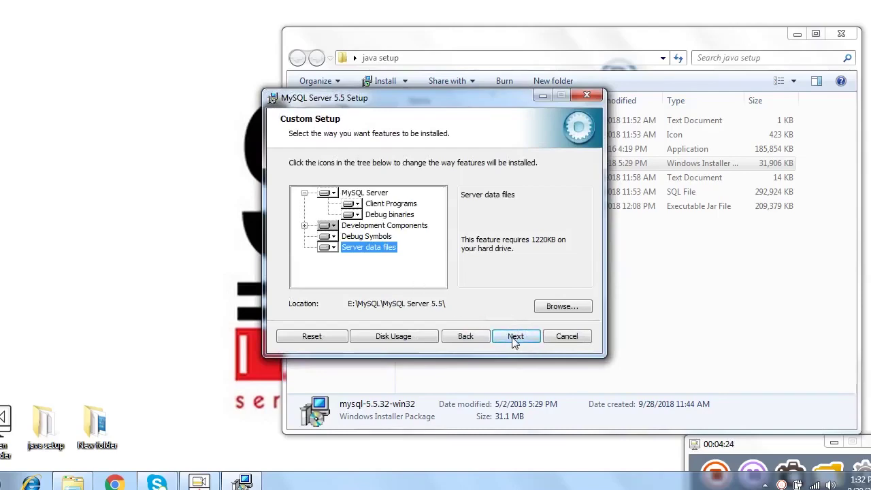
click(516, 338)
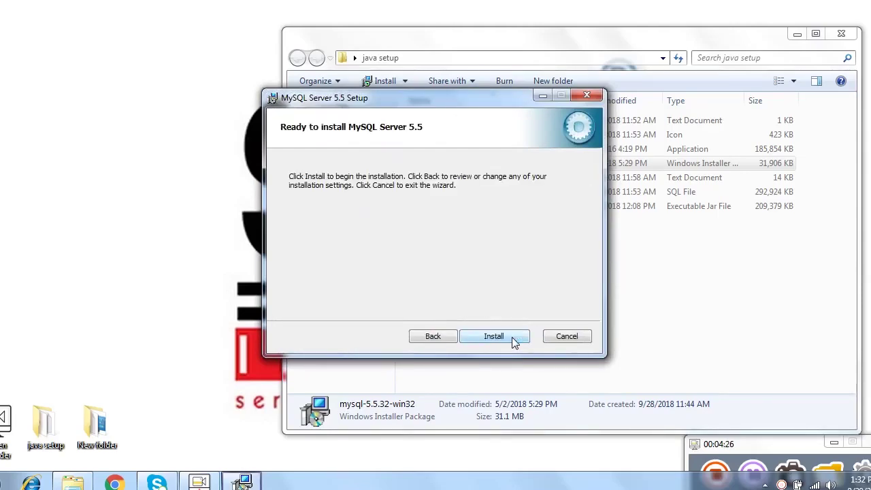
Step: Install MySQL Server 5.5, skip the Enterprise pages, and finish with the Configuration Wizard launching
click(512, 337)
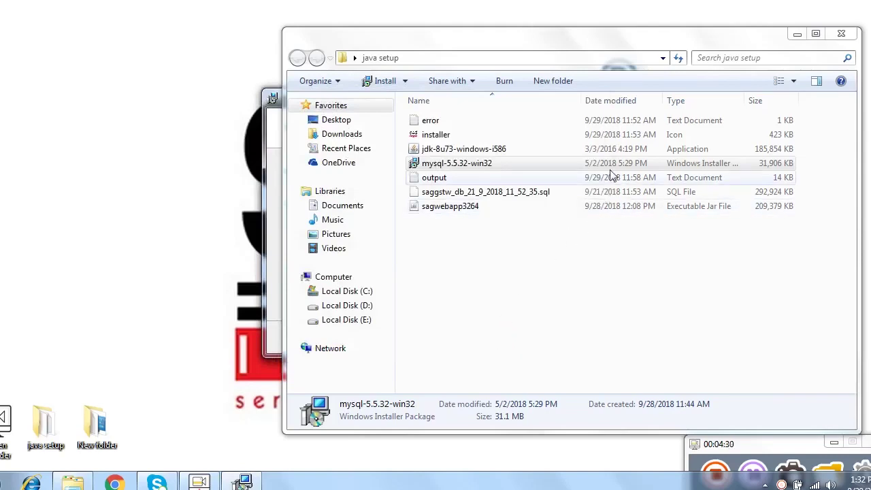
key(alt+F4)
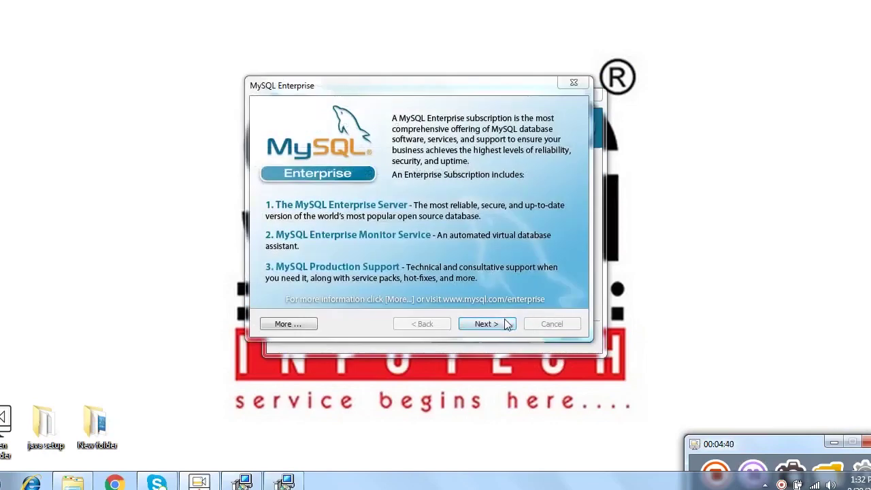
click(499, 325)
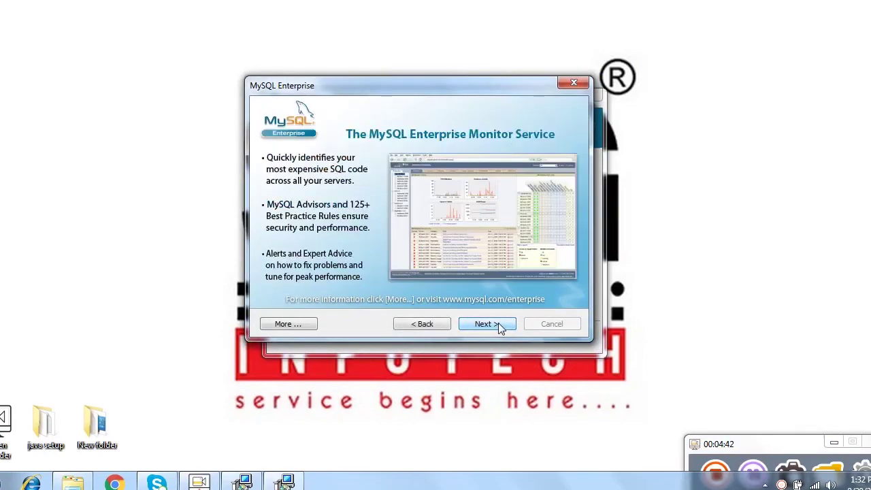
click(499, 325)
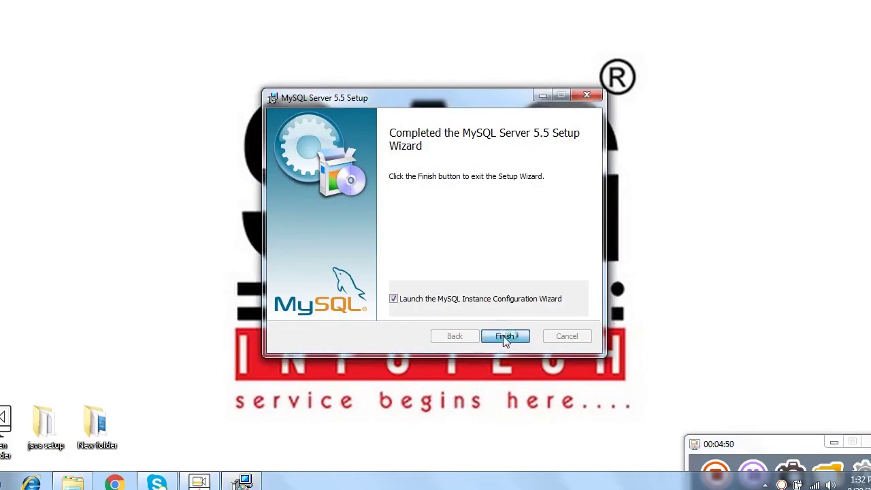
click(504, 337)
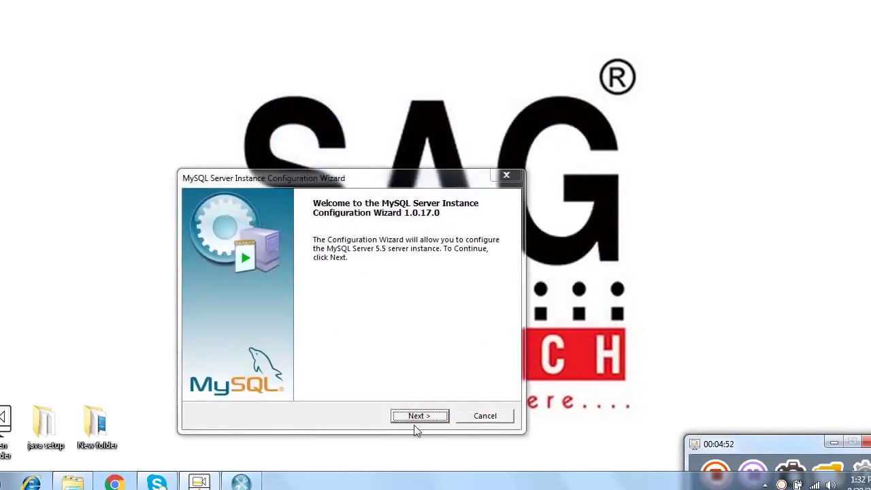
Step: Accept Detailed Configuration, Developer Machine, Multifunctional Database, InnoDB on E:, and Decision Support (DSS)/OLAP
click(416, 418)
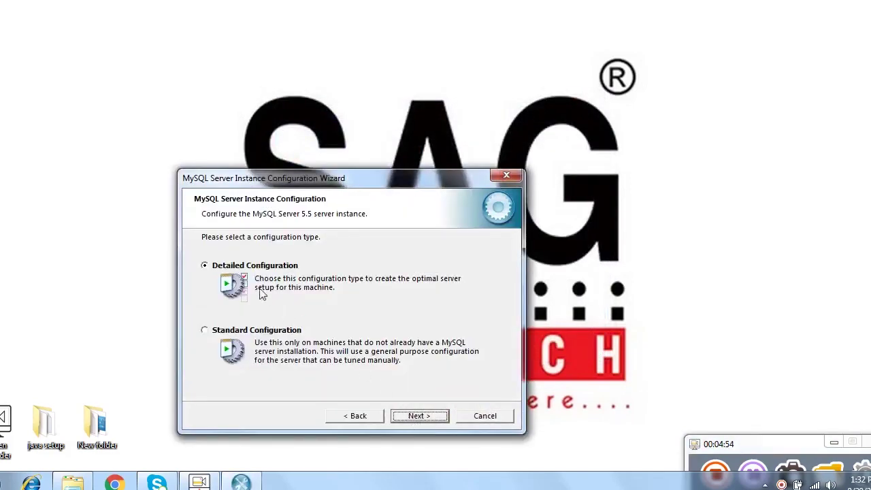
click(417, 416)
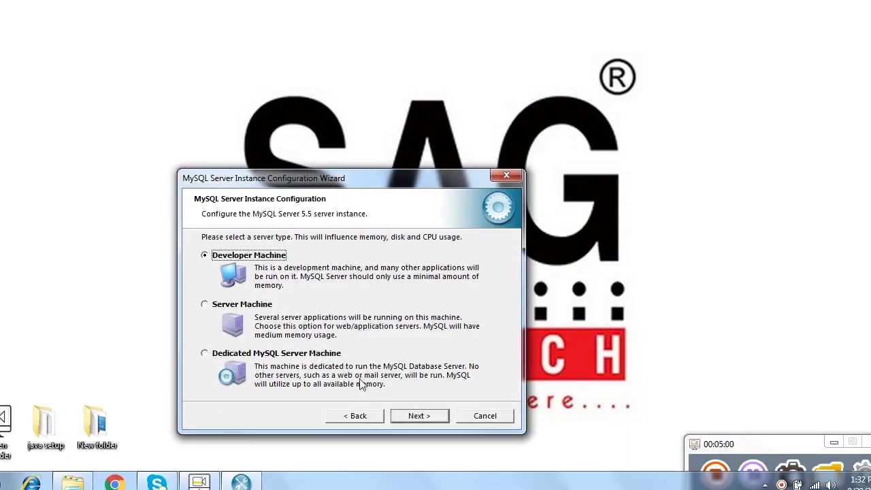
click(412, 416)
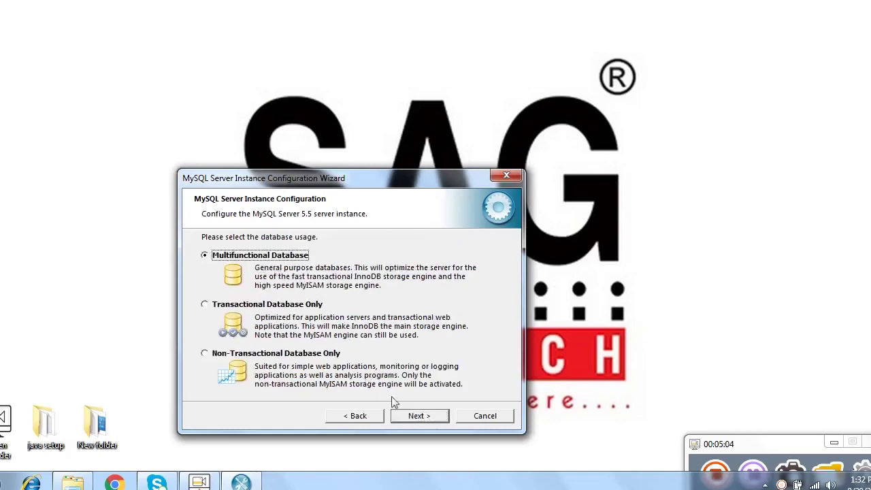
click(408, 419)
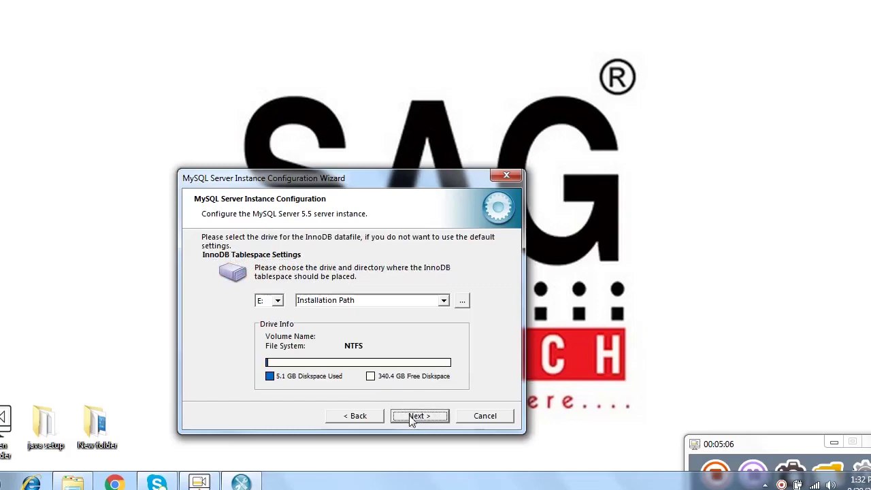
click(417, 416)
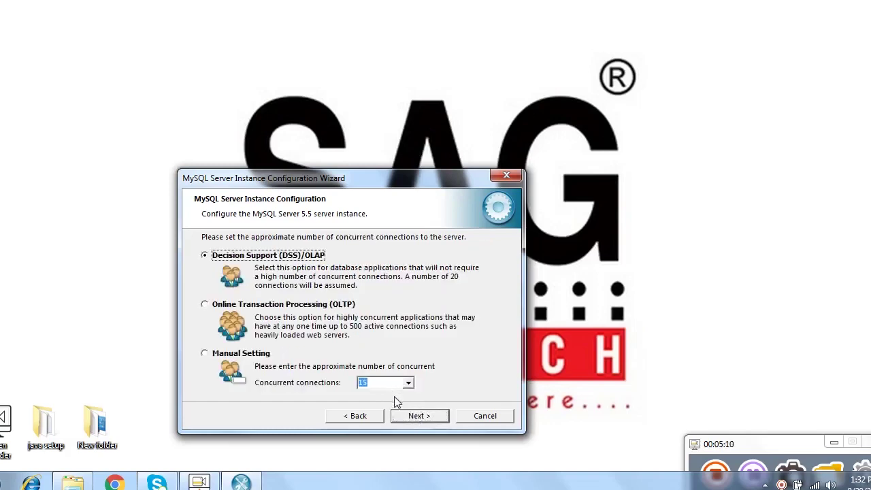
click(413, 415)
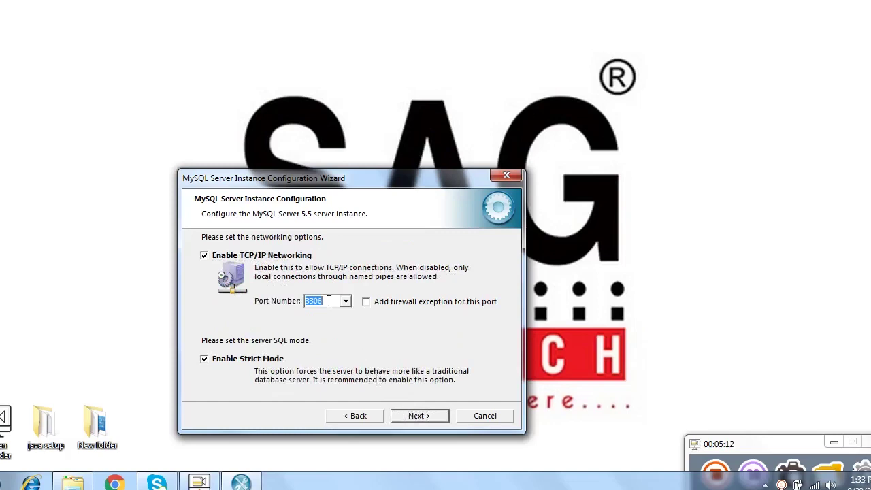
Step: Set the networking port to 3307 with a firewall exception and keep Standard Character Set
click(329, 301)
click(367, 304)
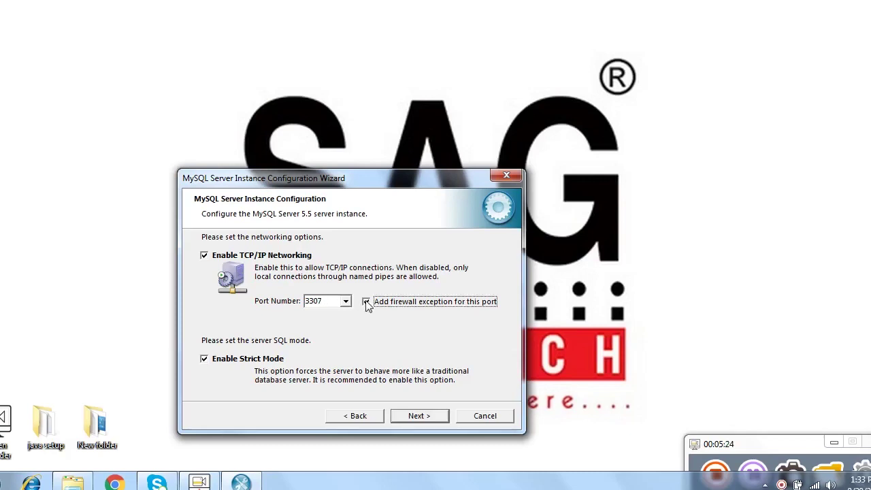
click(415, 418)
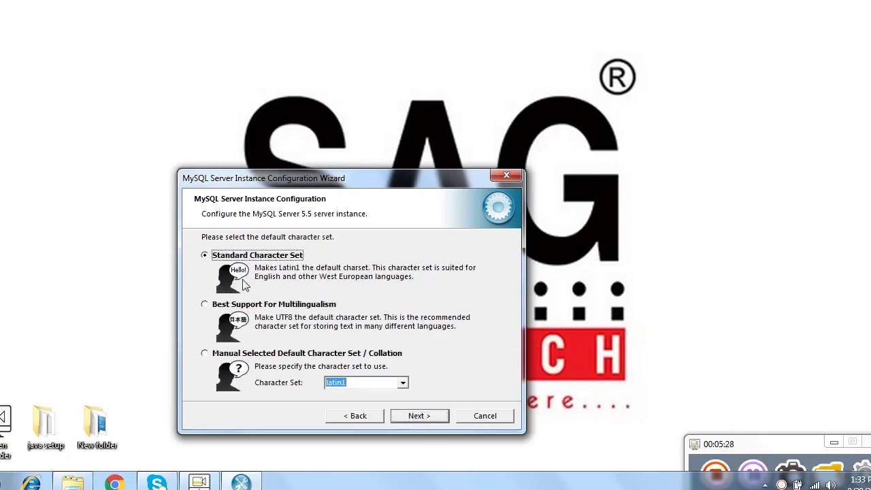
click(418, 415)
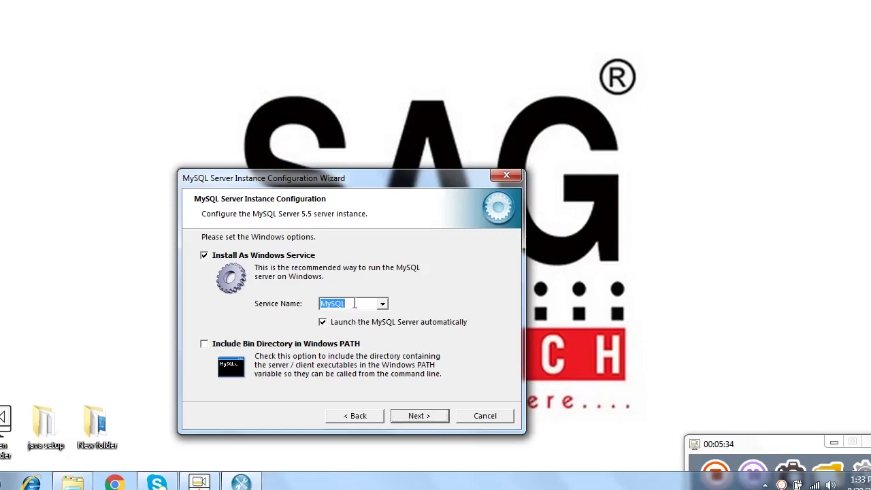
Step: On the service page, include the MySQL bin directory in the Windows PATH and continue
click(354, 304)
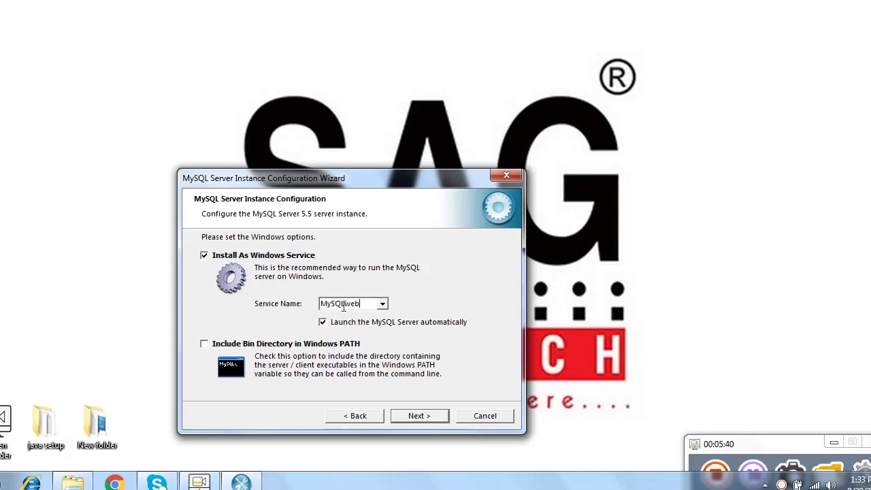
click(204, 343)
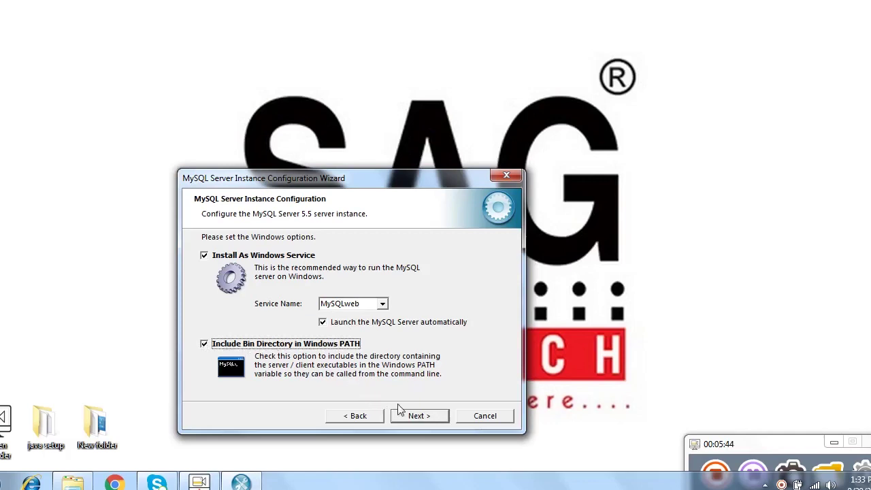
click(417, 416)
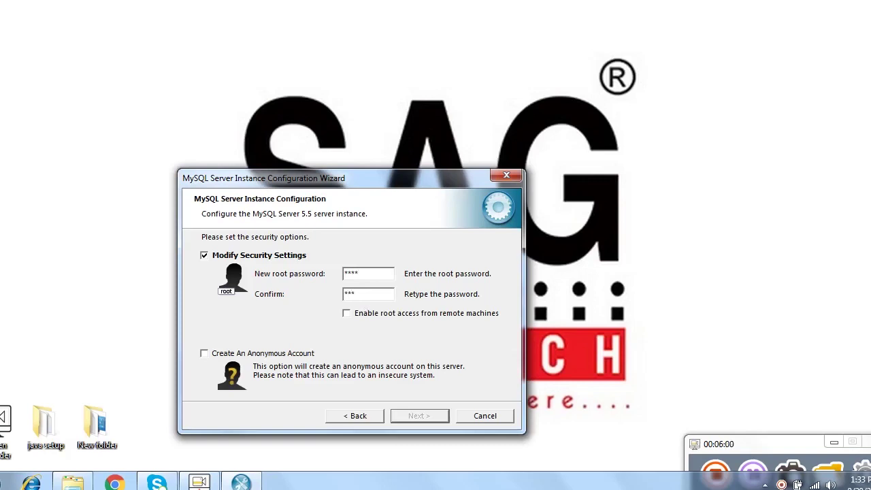
Step: Set the MySQL root password, enable remote root access, and execute the instance configuration
text(*)
click(347, 314)
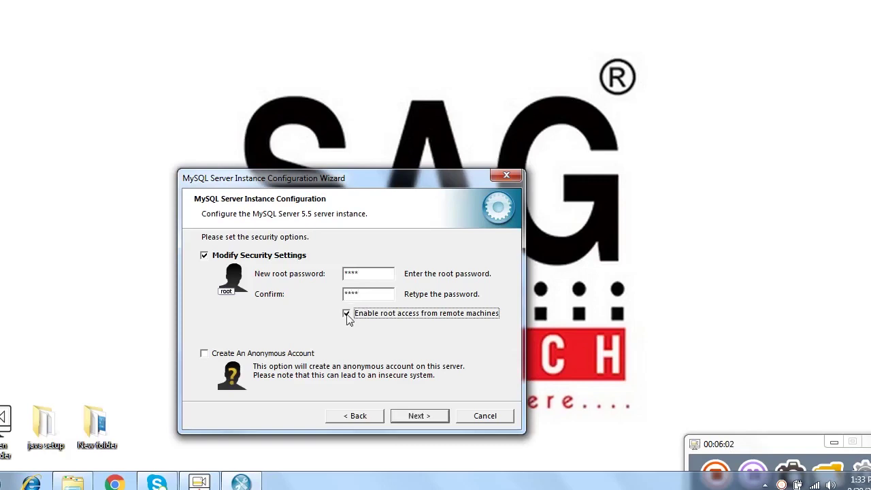
click(419, 417)
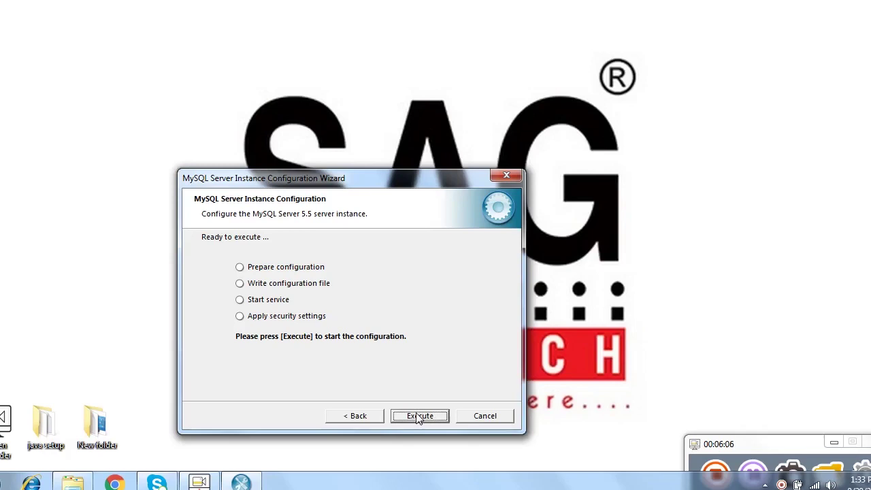
click(419, 416)
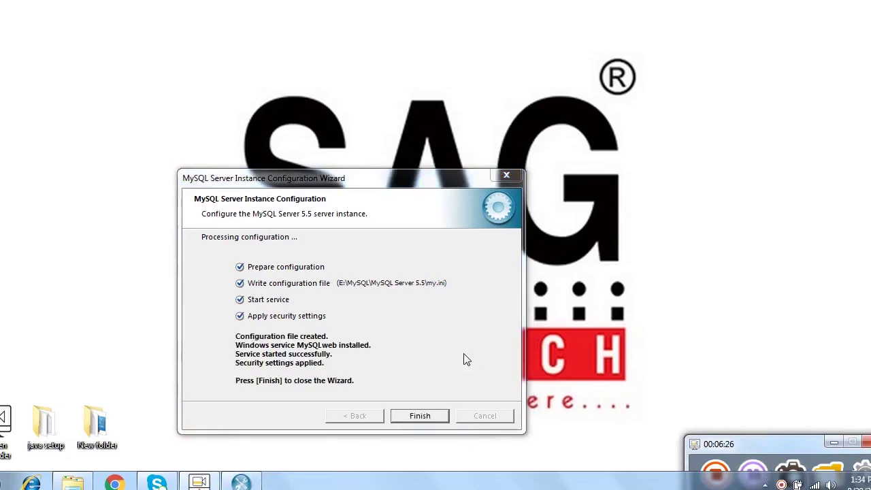
click(431, 417)
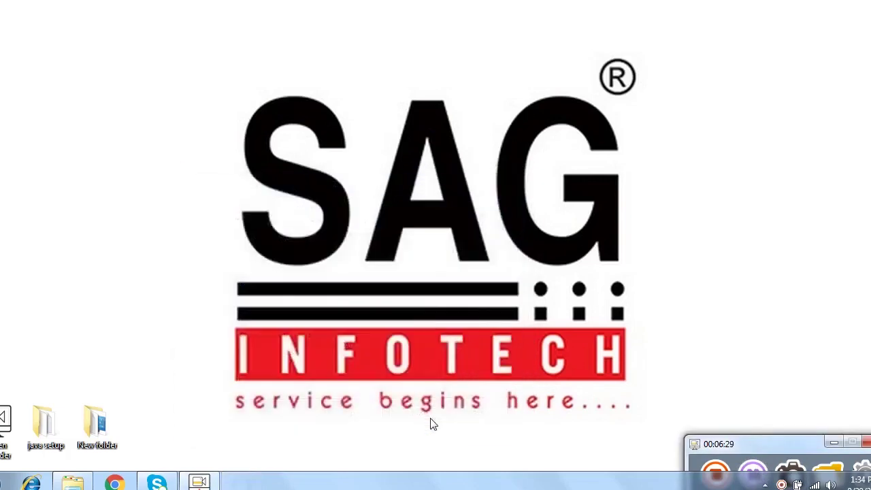
Step: Run sagwebapp3264 from the java setup folder and acknowledge the service-started message
click(75, 483)
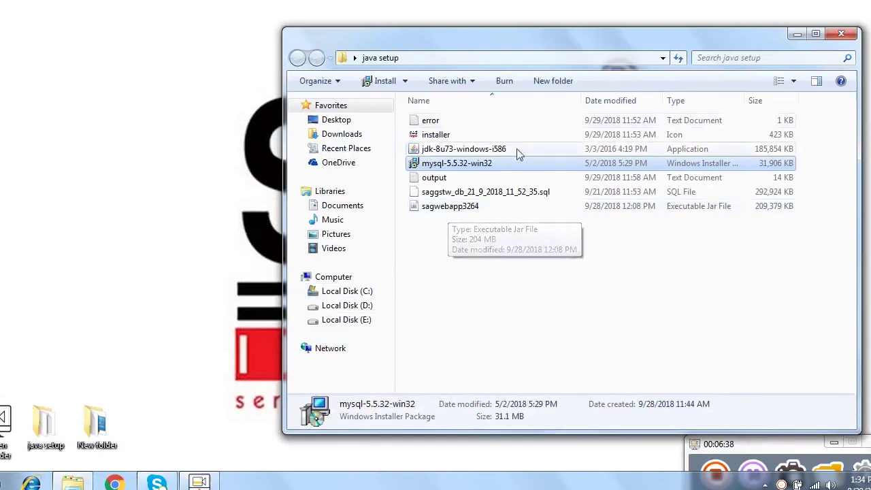
click(485, 208)
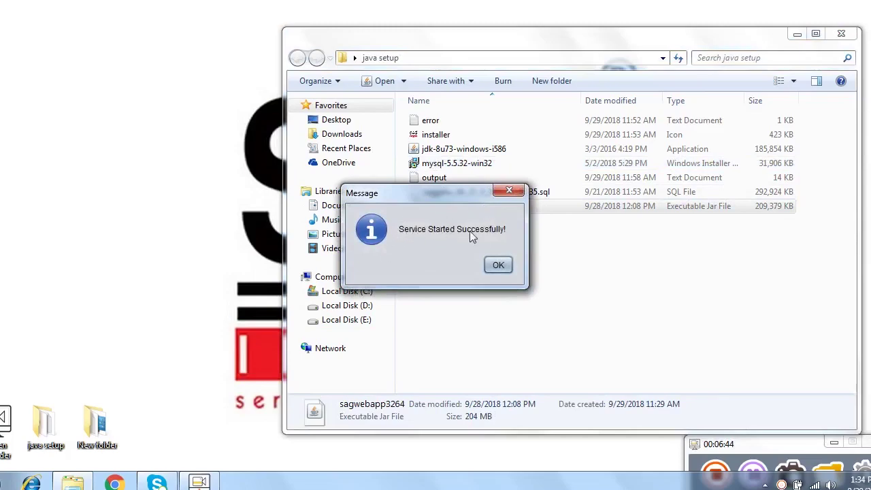
click(495, 265)
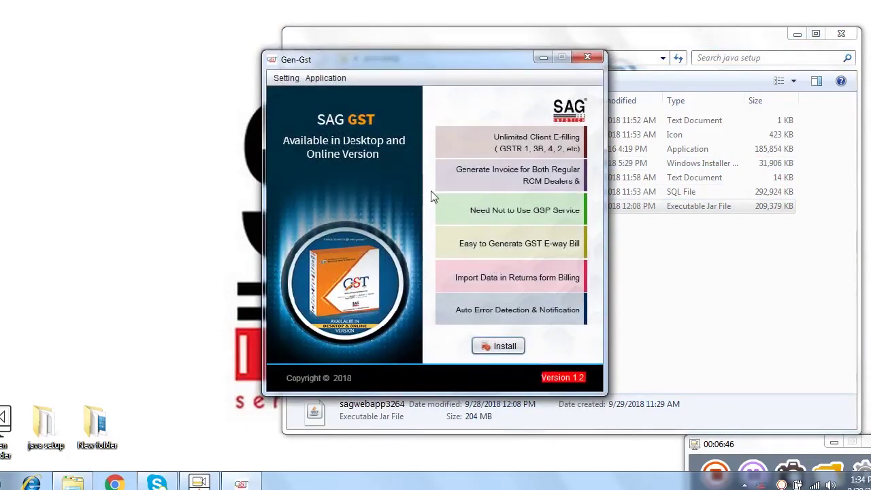
Step: Open the Project-Path setting and browse to Local Disk (E:)
click(287, 79)
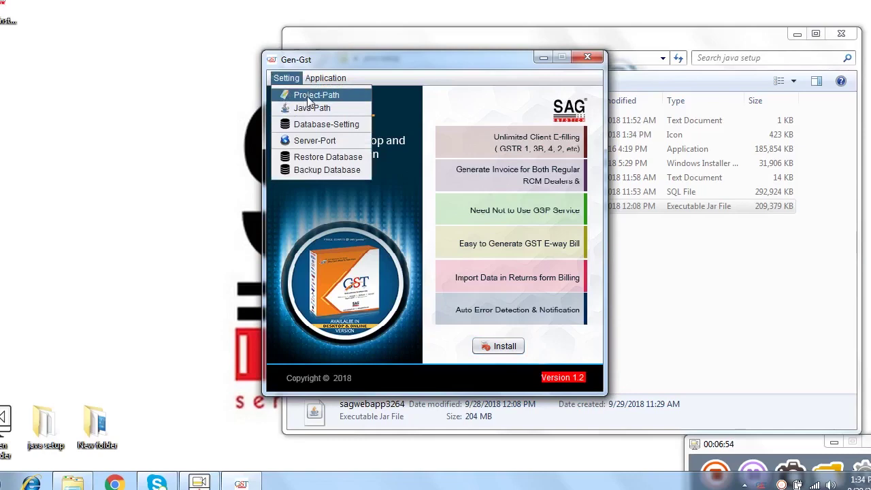
click(307, 96)
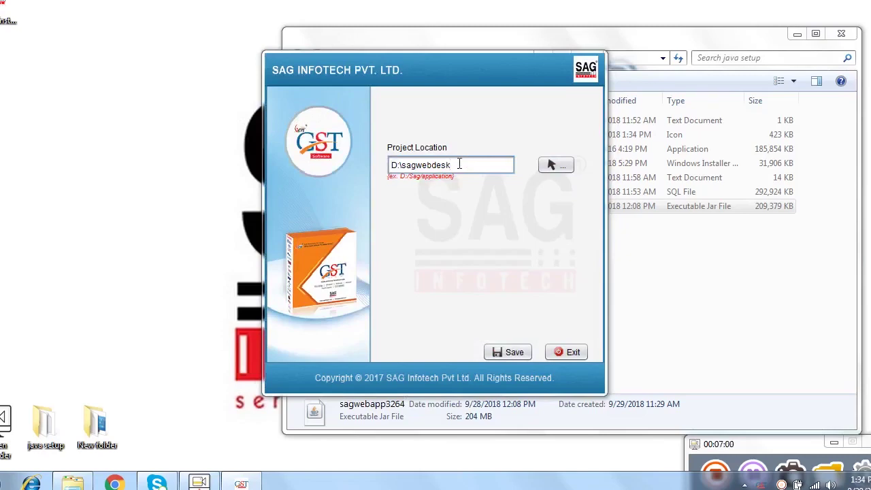
click(550, 167)
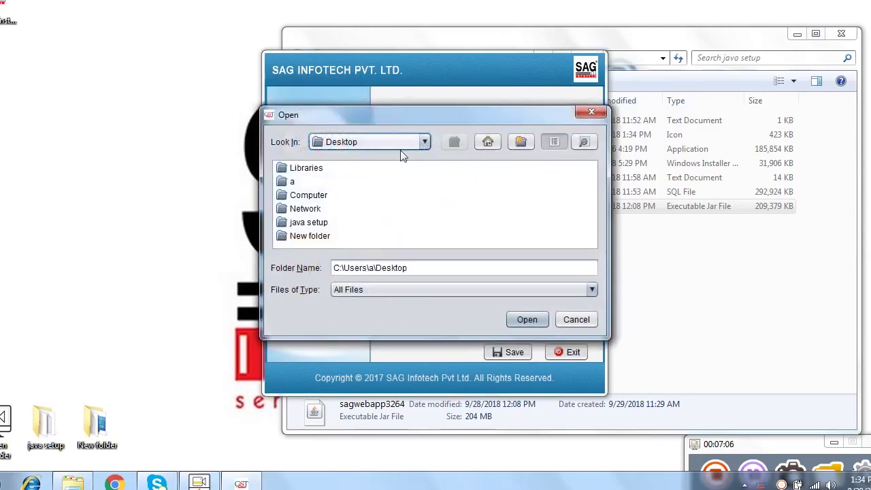
click(418, 141)
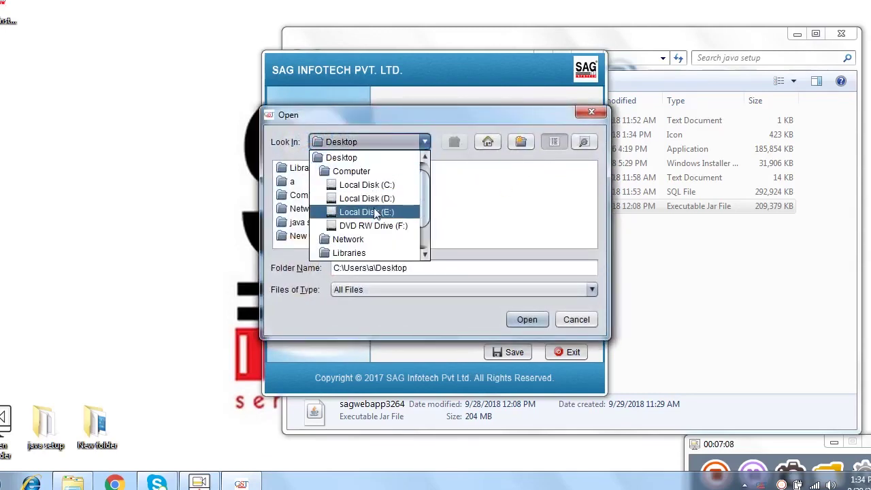
click(377, 213)
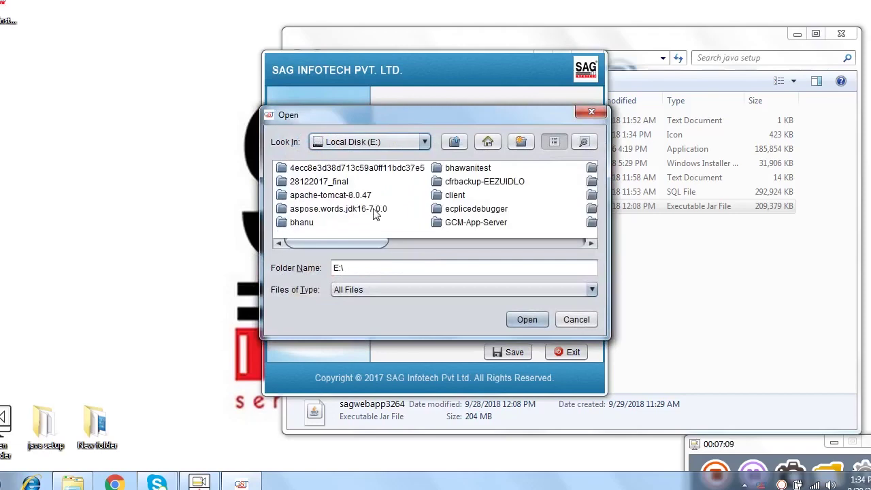
click(451, 195)
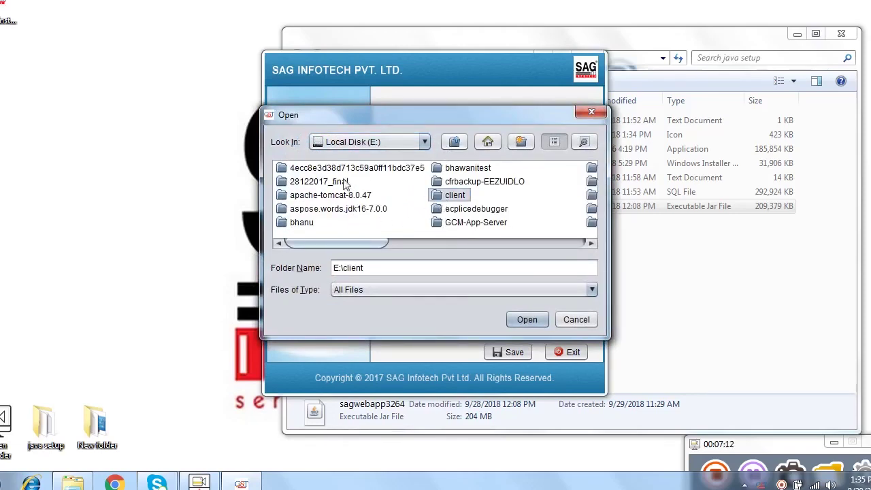
Step: Create the folder sagwebdesk on E: and save it as the project location
click(522, 141)
text(sagwe)
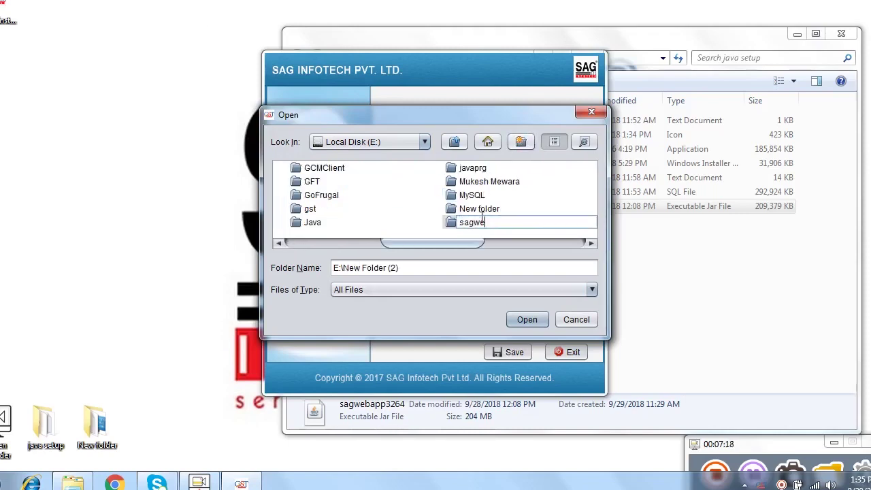
text(bdesk)
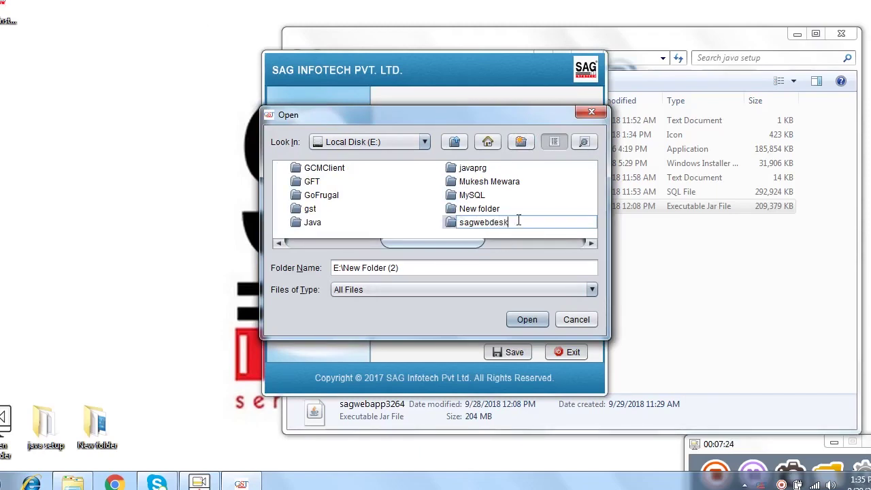
key(Return)
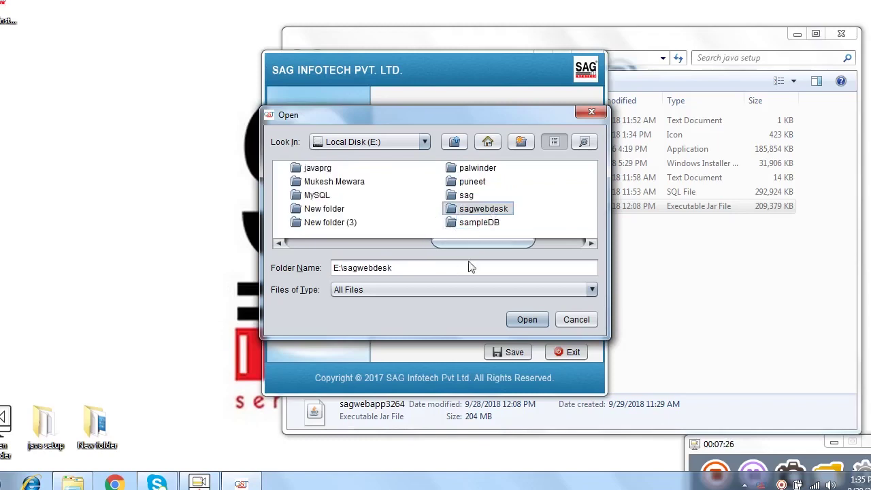
click(516, 319)
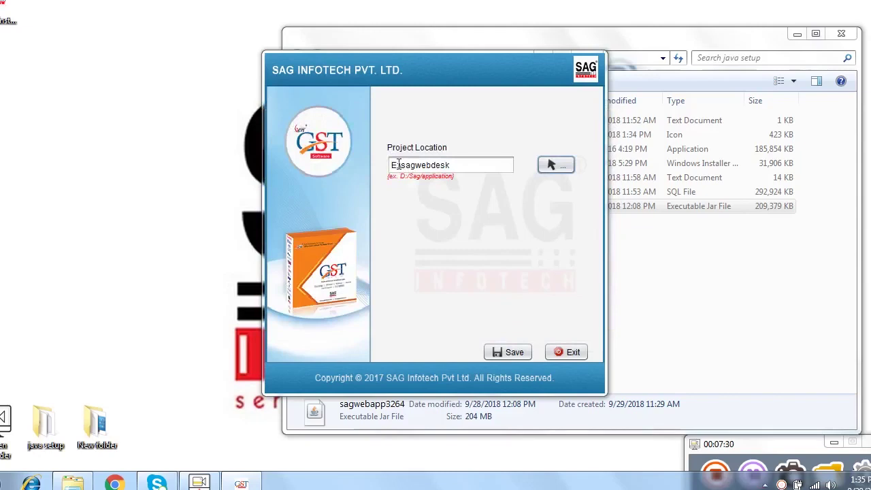
click(503, 357)
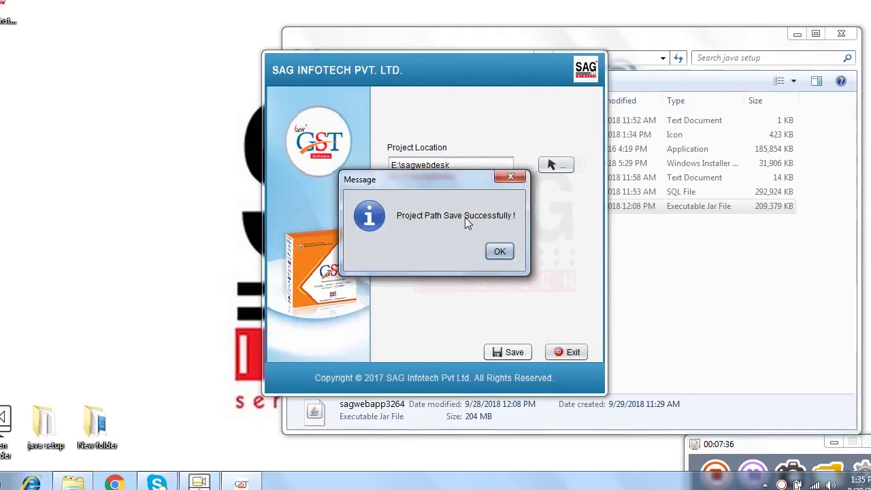
click(507, 249)
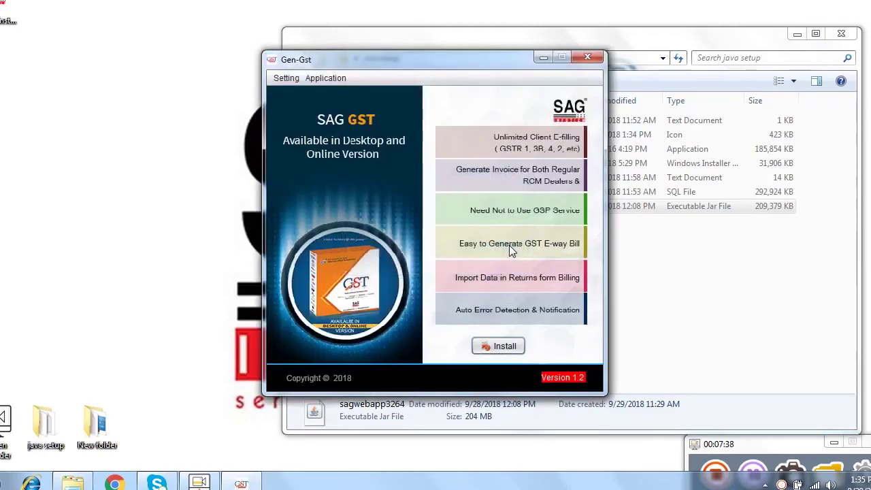
Step: Start the Gen-GST installation and choose E:\Java\jdk1.8.0_73 as the Java home
click(486, 347)
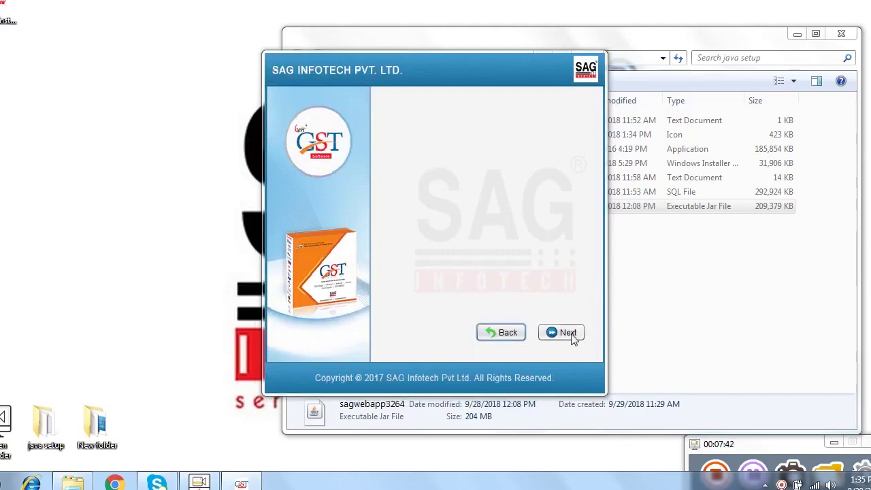
click(565, 333)
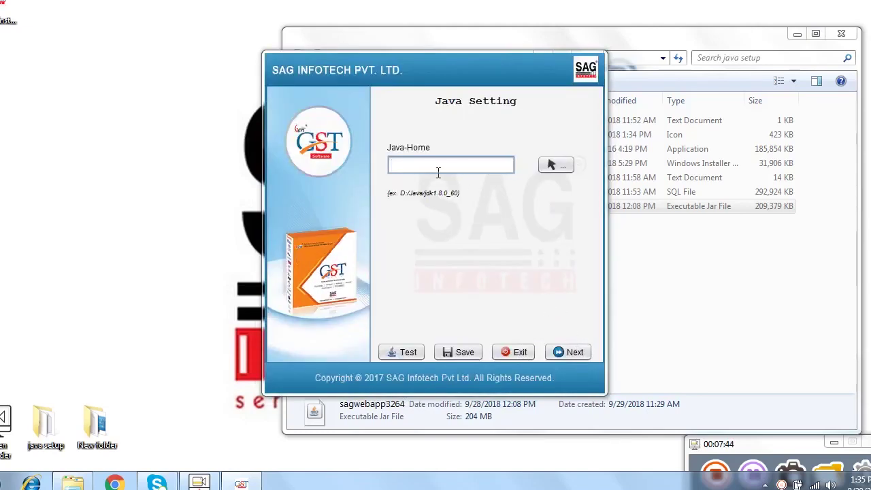
click(556, 170)
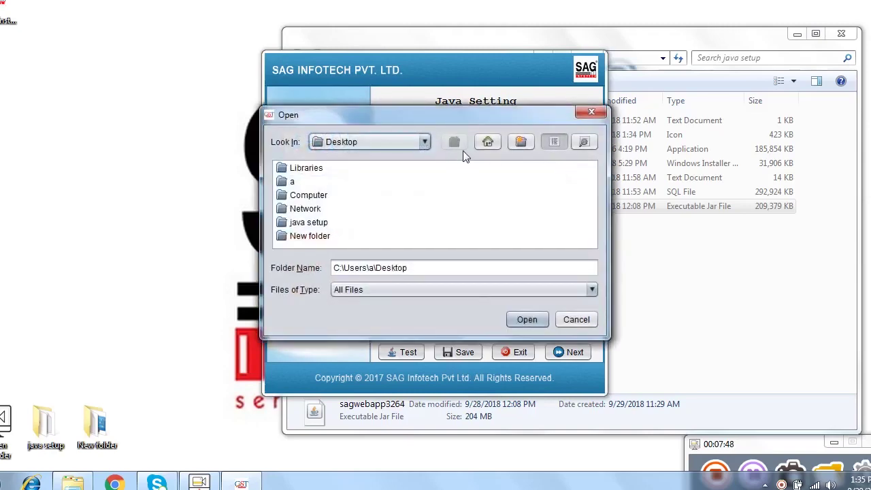
click(395, 142)
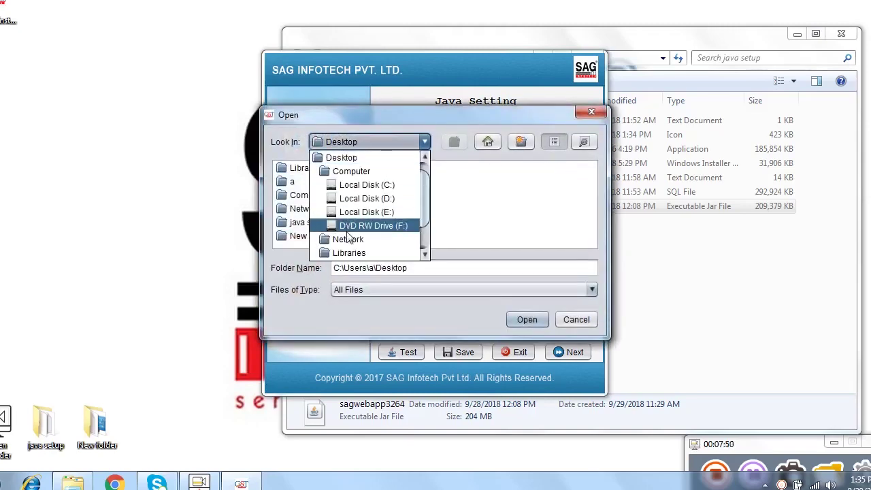
click(360, 212)
click(463, 211)
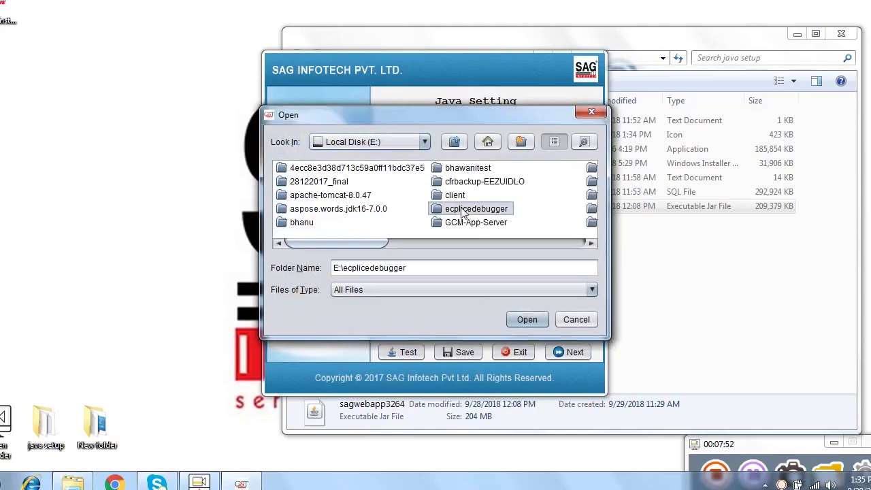
key(j)
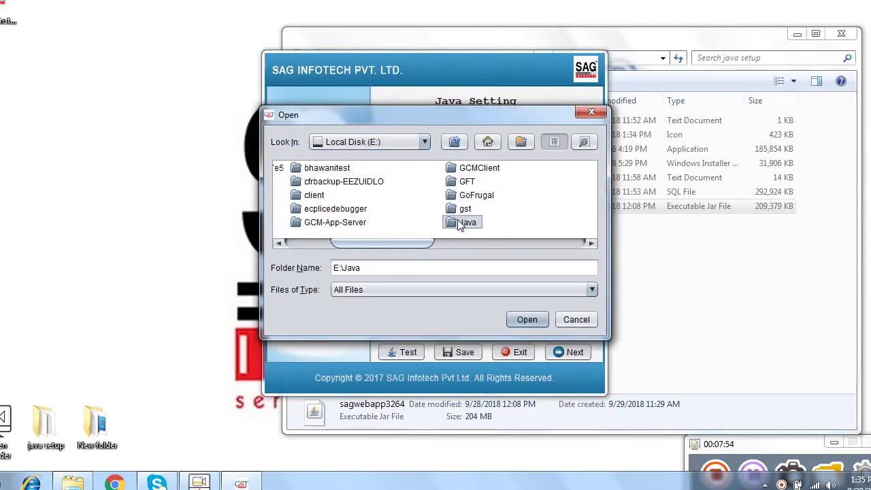
double_click(463, 223)
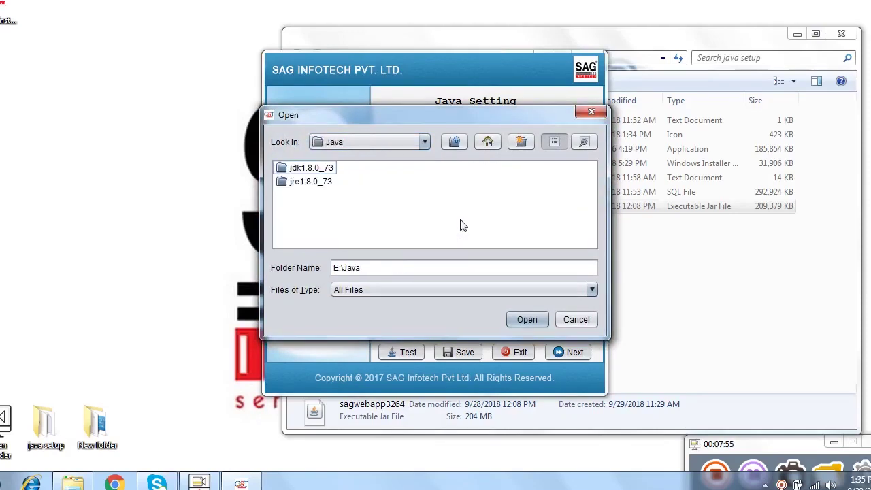
click(329, 172)
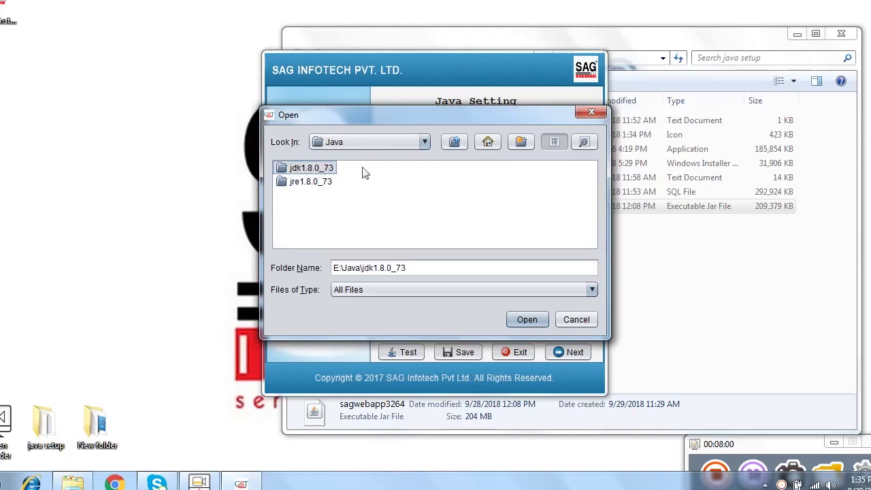
click(516, 325)
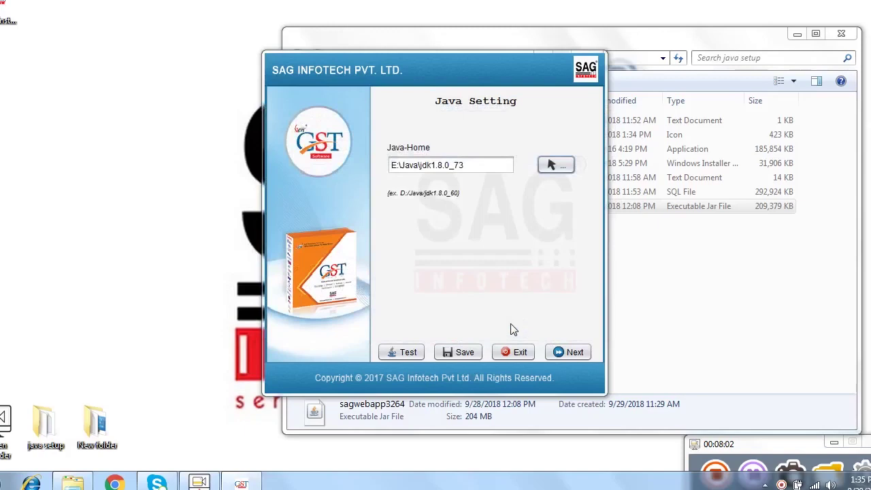
Step: Test and save the Java home path, then advance to the next setup page
click(407, 354)
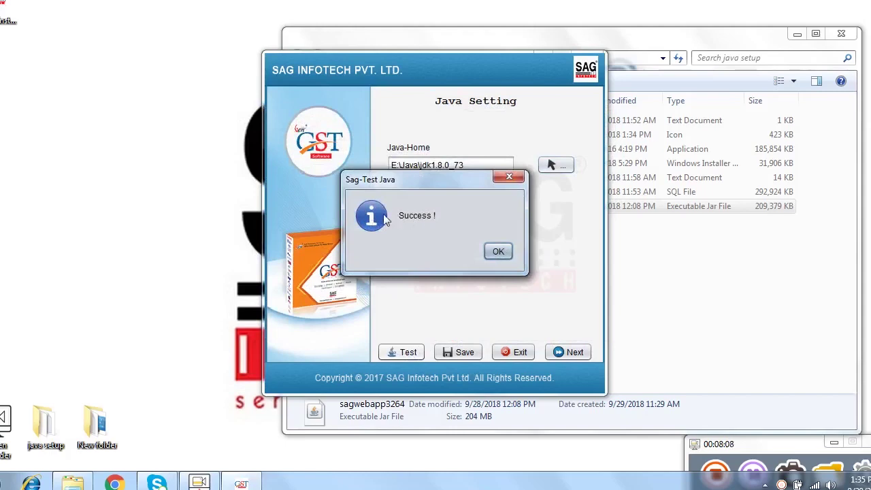
click(498, 252)
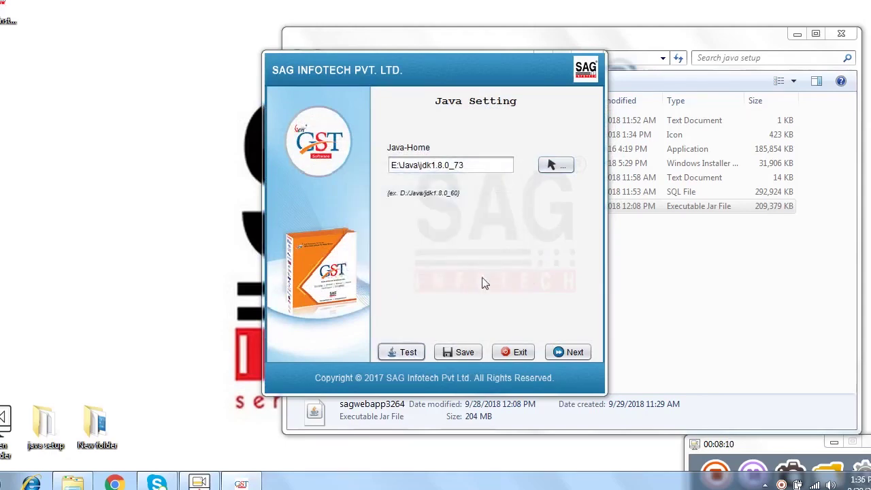
click(461, 353)
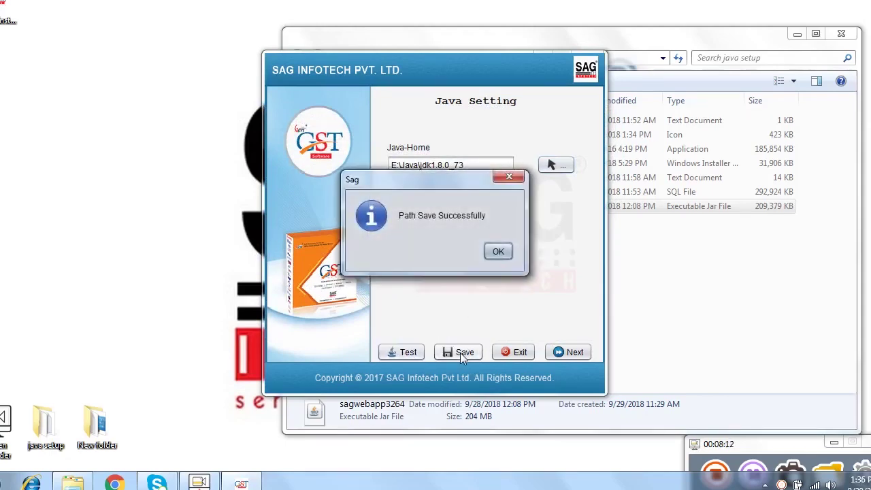
click(497, 252)
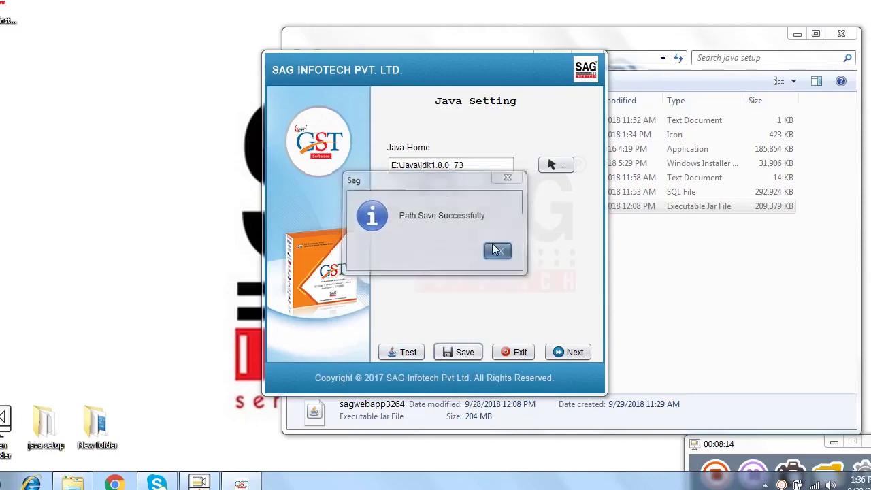
click(570, 353)
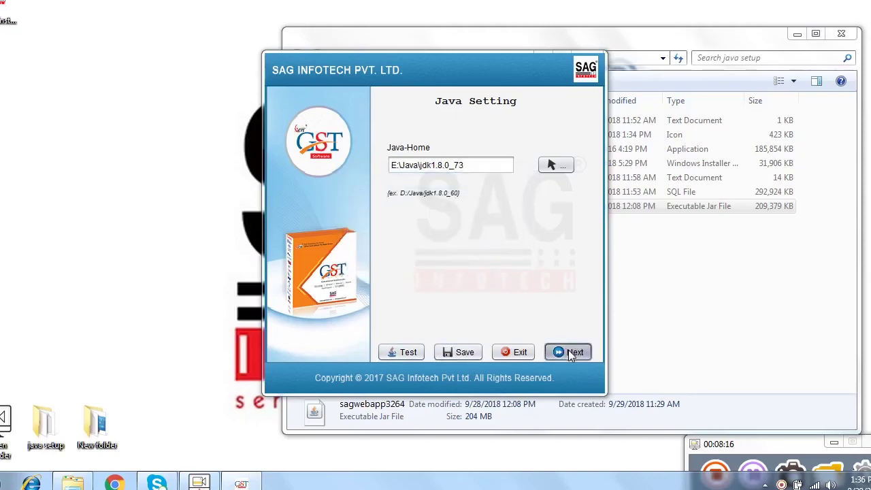
Step: Copy the Gen-GST program files and continue to the Database Settings page
click(520, 352)
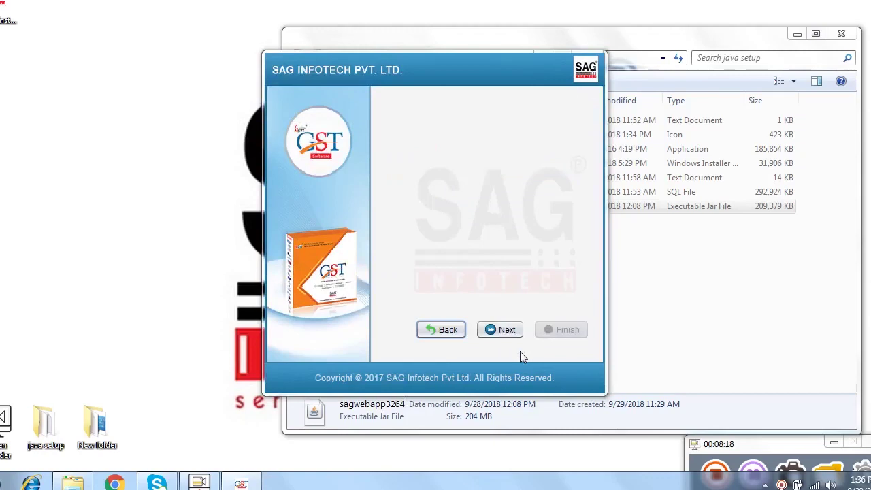
click(510, 330)
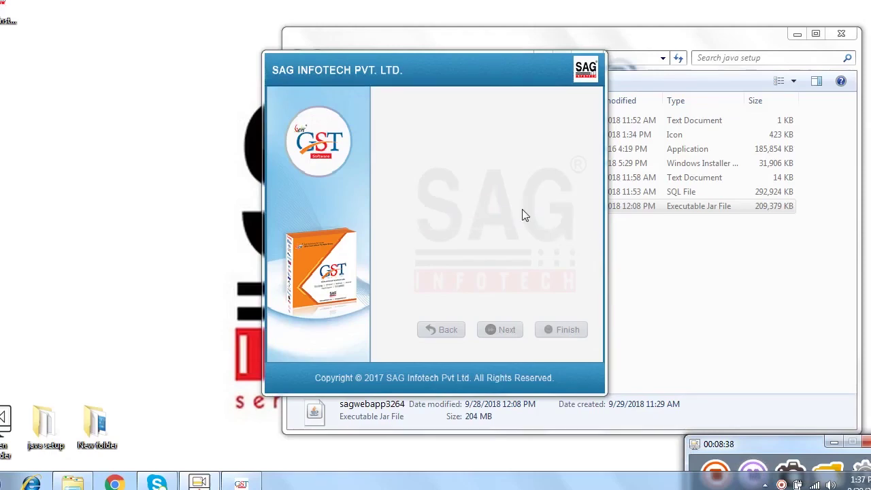
click(564, 327)
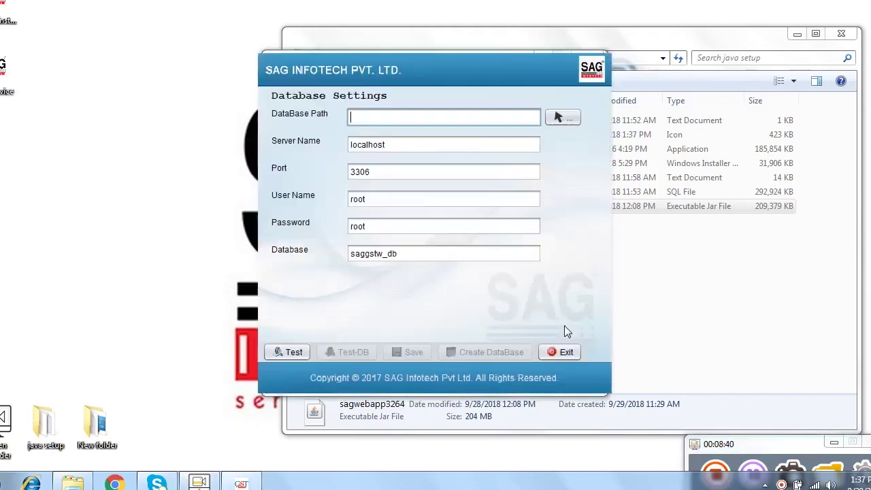
Step: Set the database path to E:\MySQL\MySQL Server 5.5
click(549, 117)
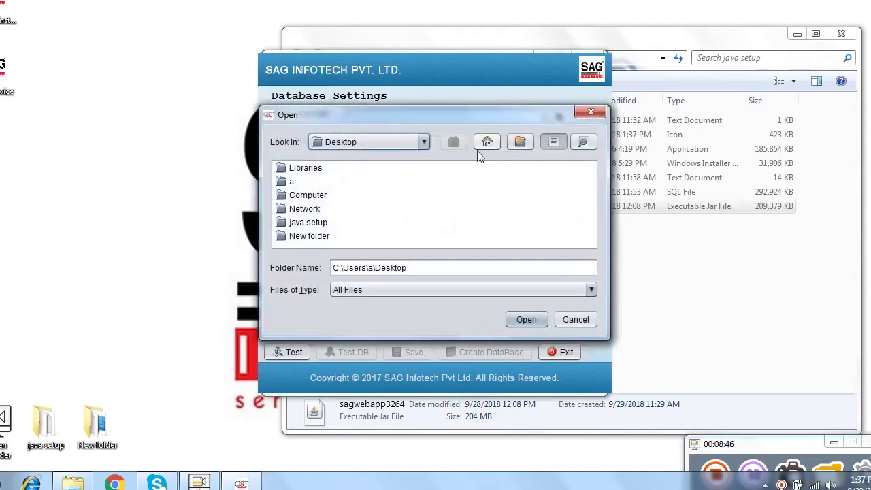
click(423, 142)
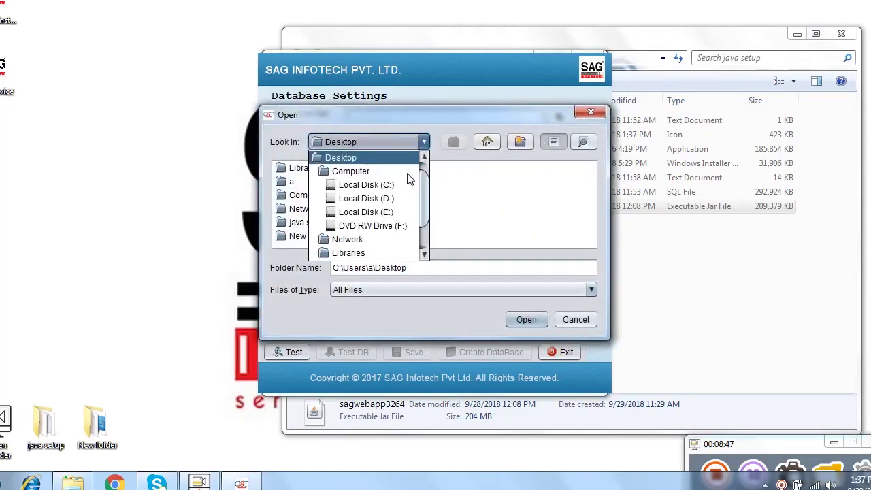
click(389, 212)
click(468, 211)
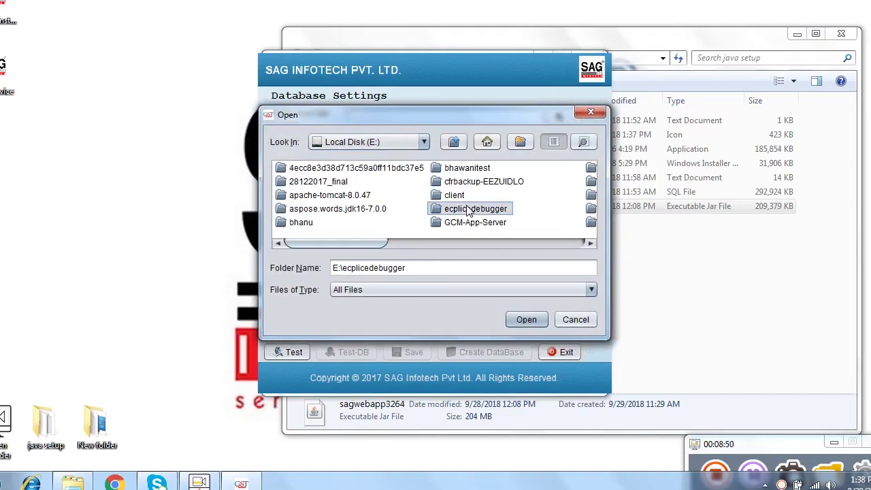
key(m)
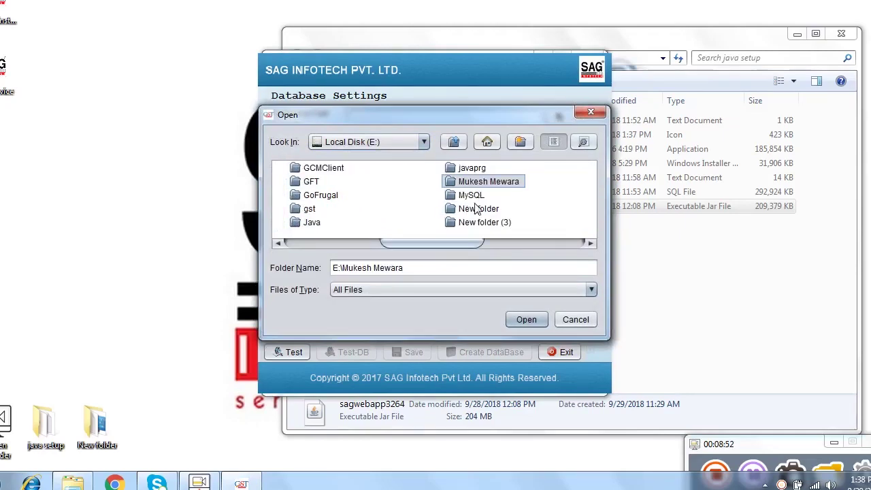
double_click(472, 197)
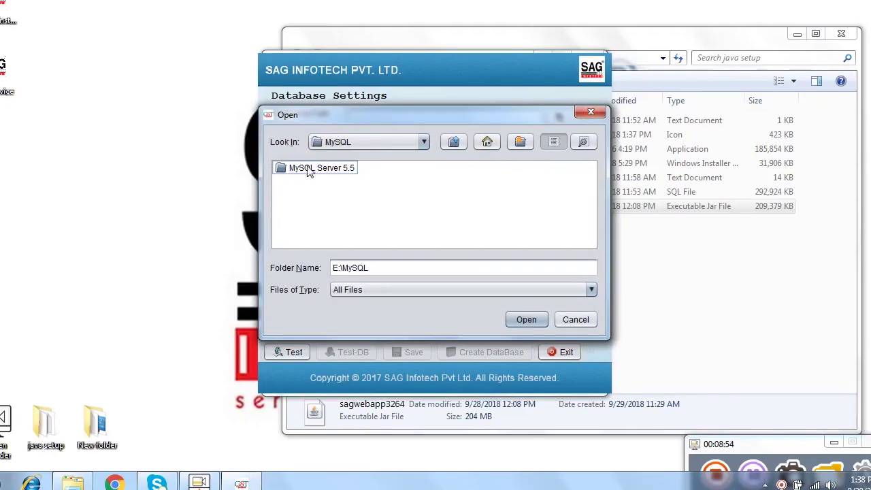
click(313, 170)
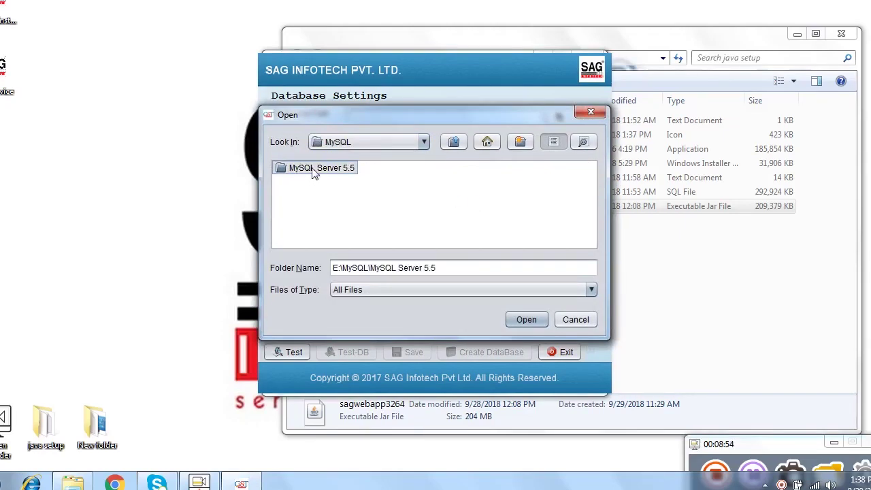
click(524, 320)
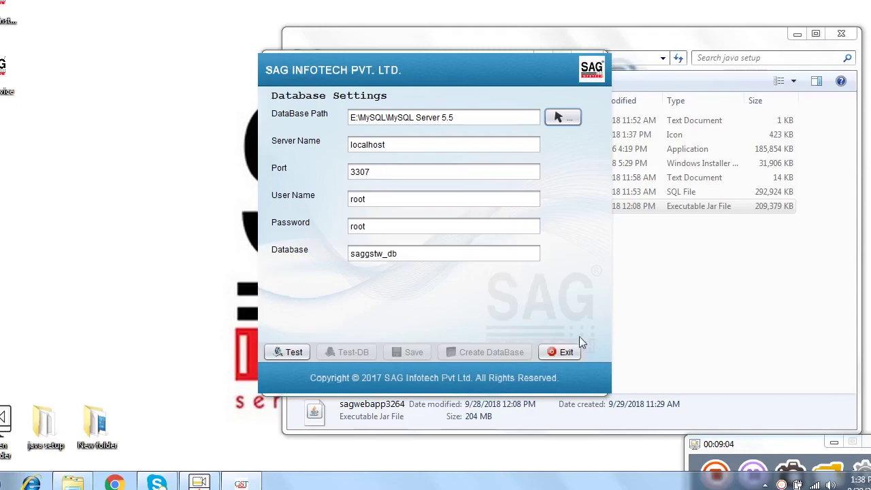
Step: Test the MySQL connection and database, save the settings, and create the project database
click(303, 353)
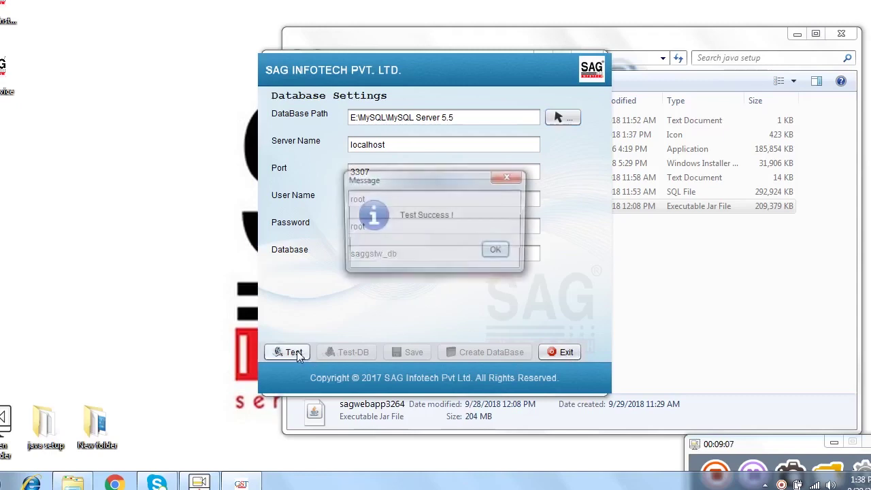
click(498, 252)
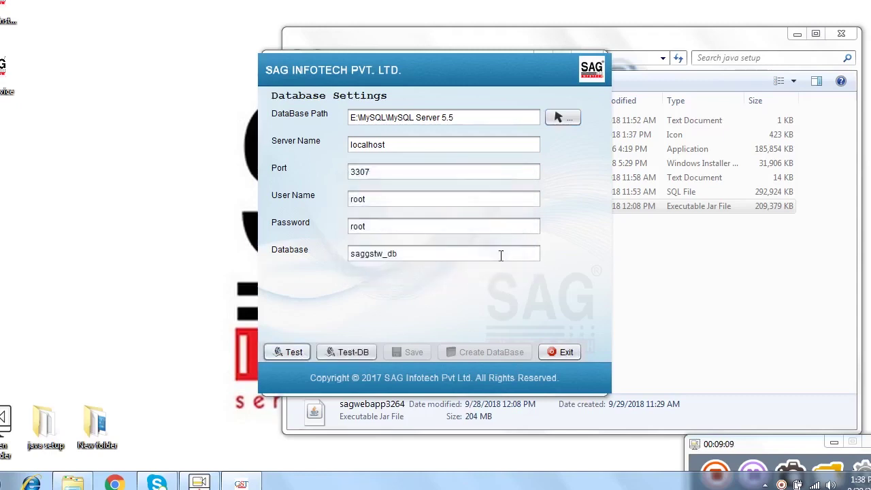
click(344, 354)
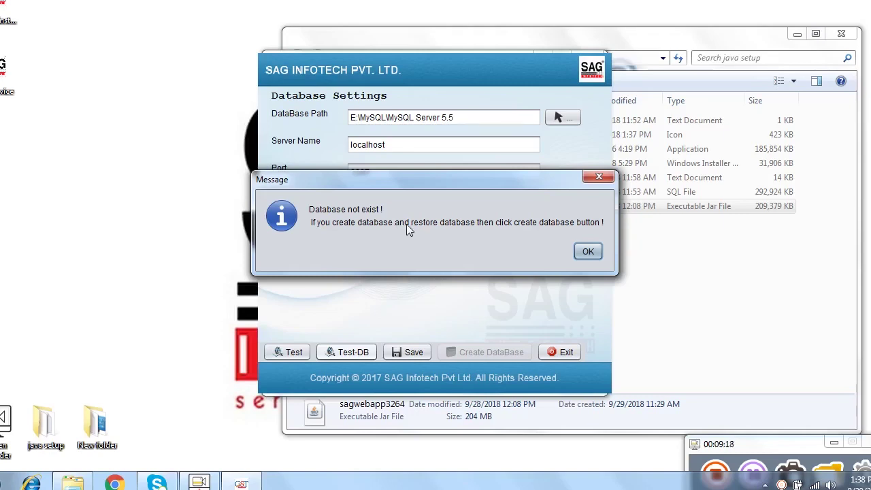
click(586, 251)
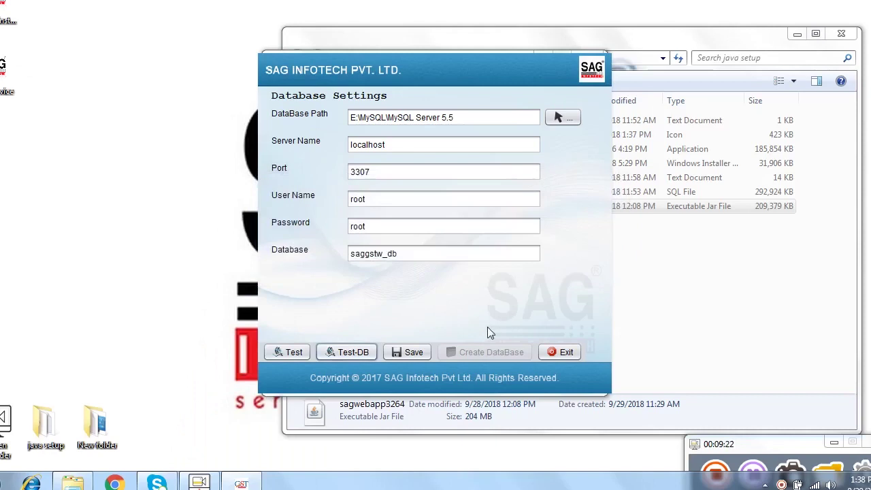
click(409, 351)
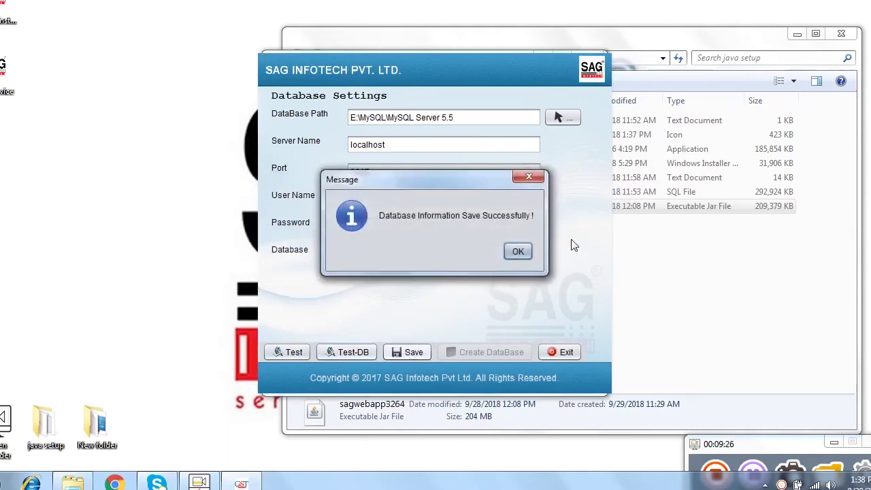
click(517, 253)
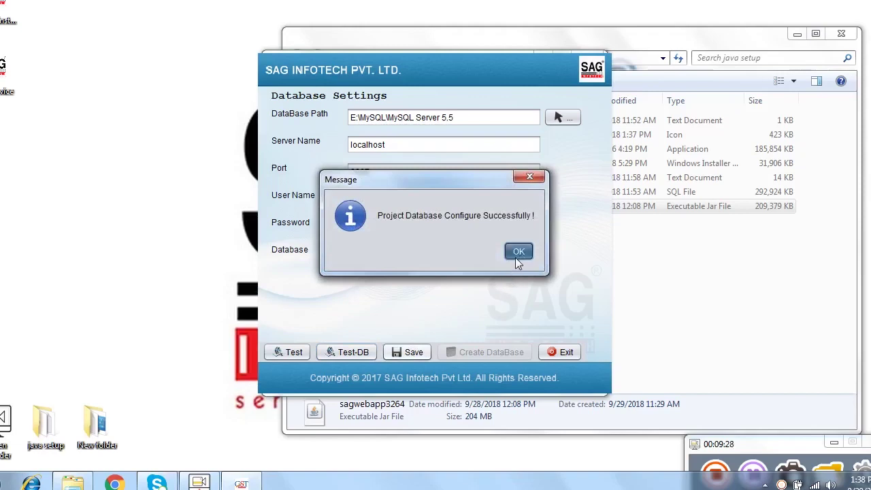
click(515, 256)
click(490, 353)
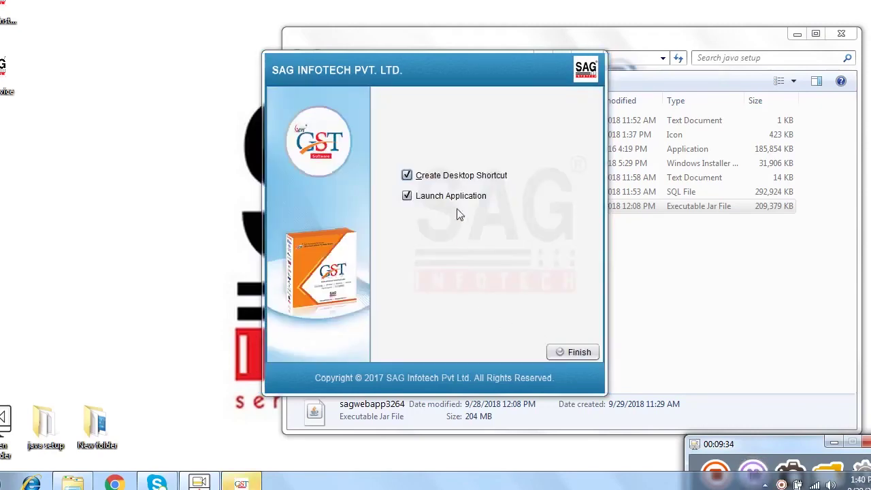
Step: Finish setup with shortcut and service, decline browser launch, close Gen-Gst, and start Tomcat
click(577, 354)
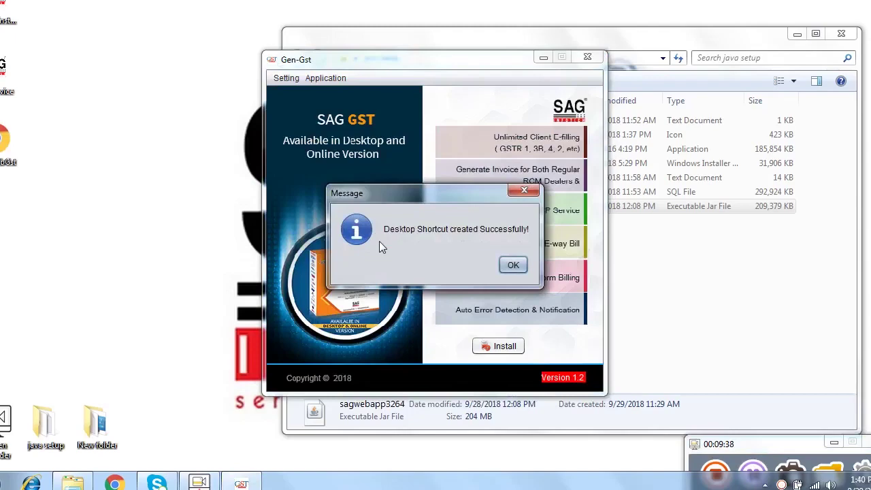
click(516, 267)
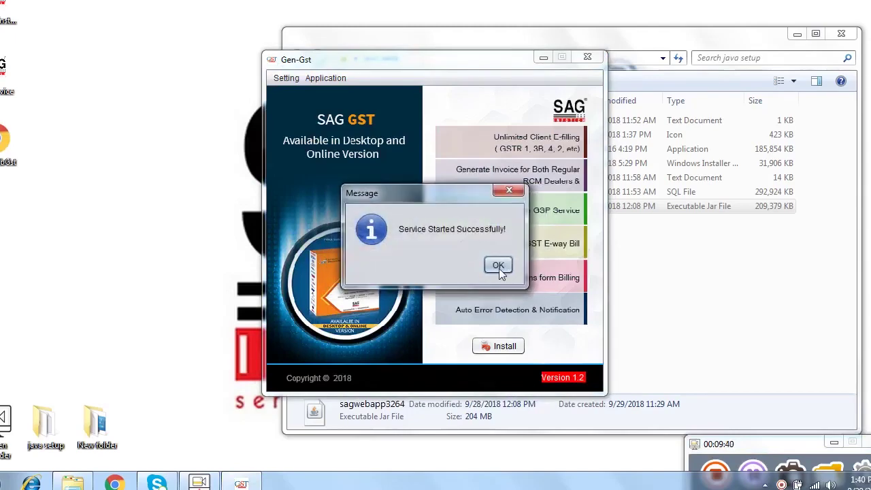
click(497, 265)
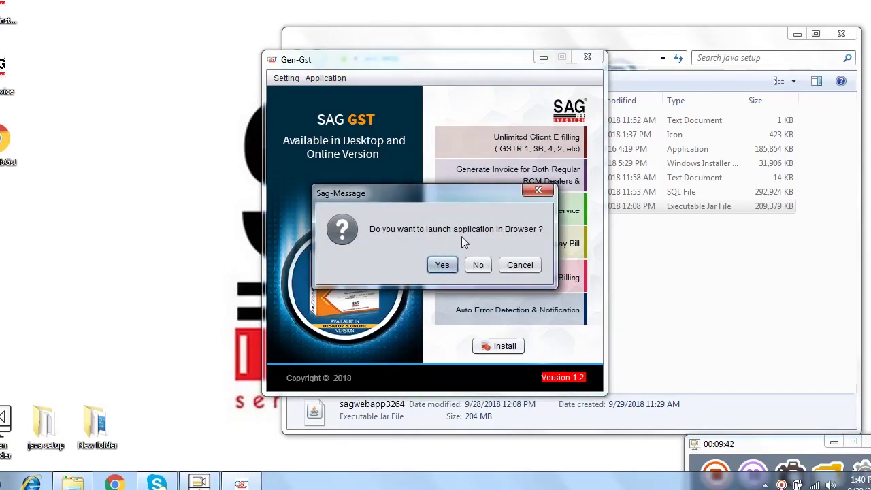
click(481, 265)
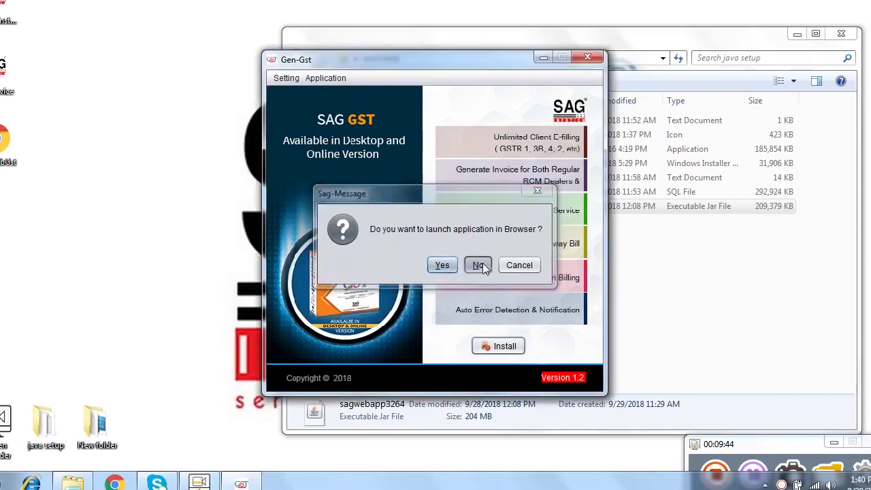
click(582, 60)
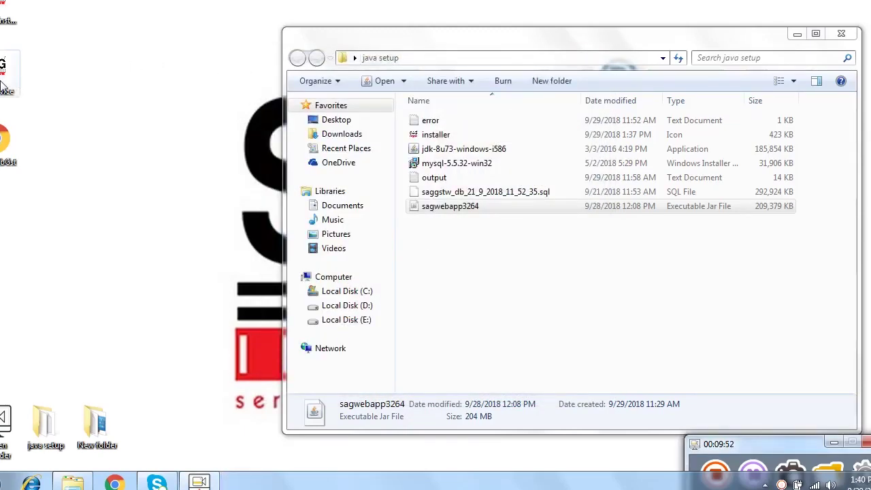
double_click(6, 74)
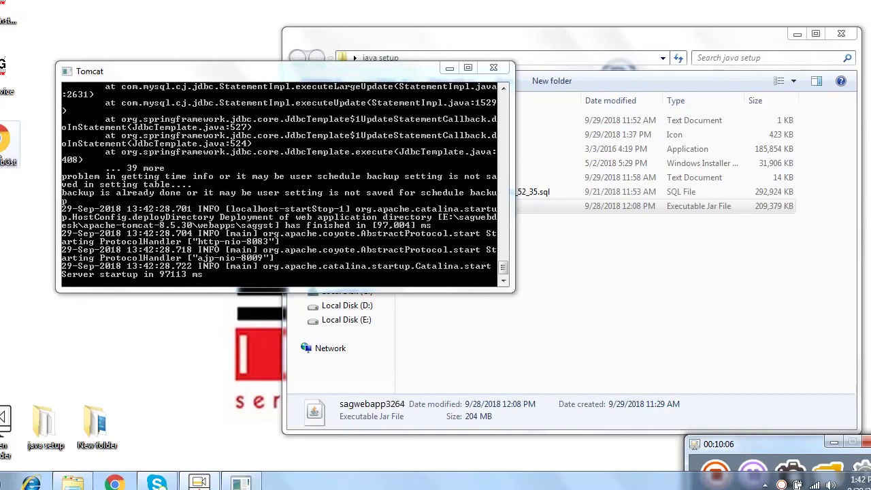
Step: Launch the browser to open SAG GST at localhost:8083/saggst
click(4, 154)
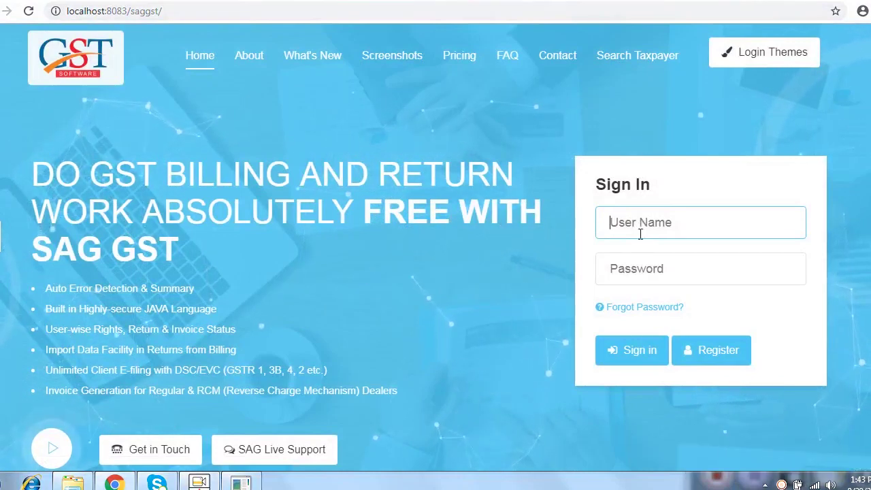
Step: Enter the user name and password in the Sign In form and sign in
text(sag)
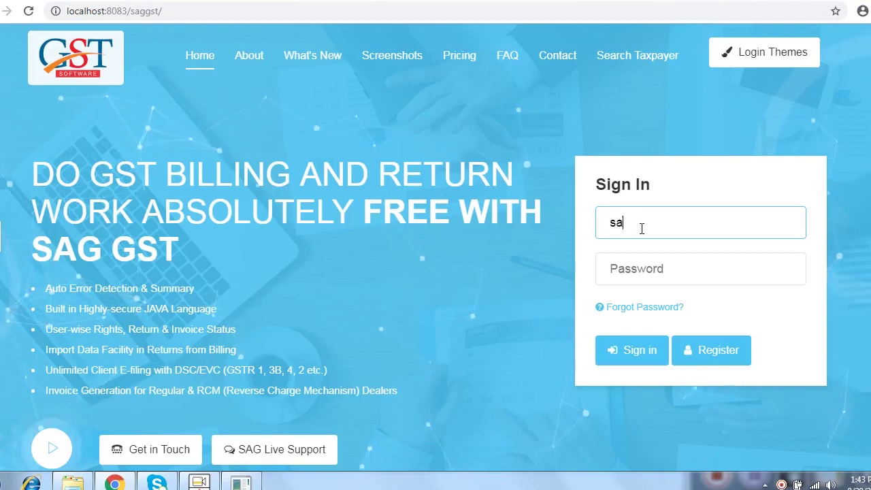
click(635, 268)
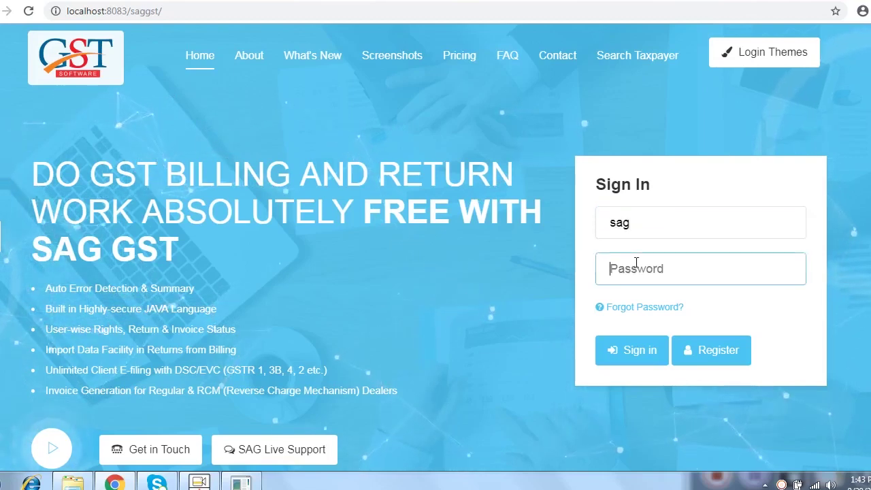
text(1234)
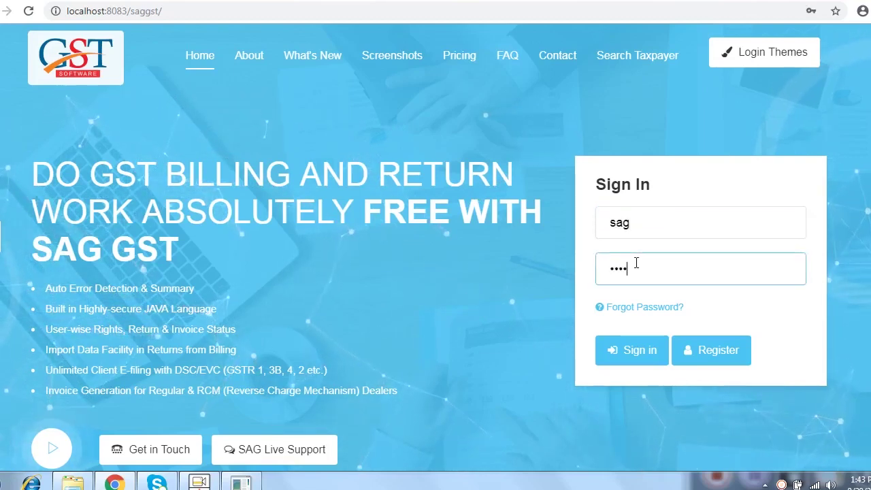
click(640, 350)
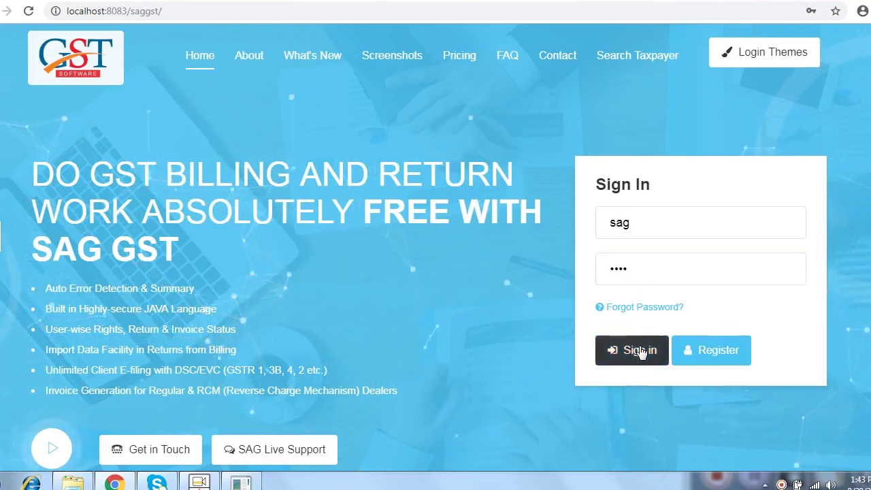